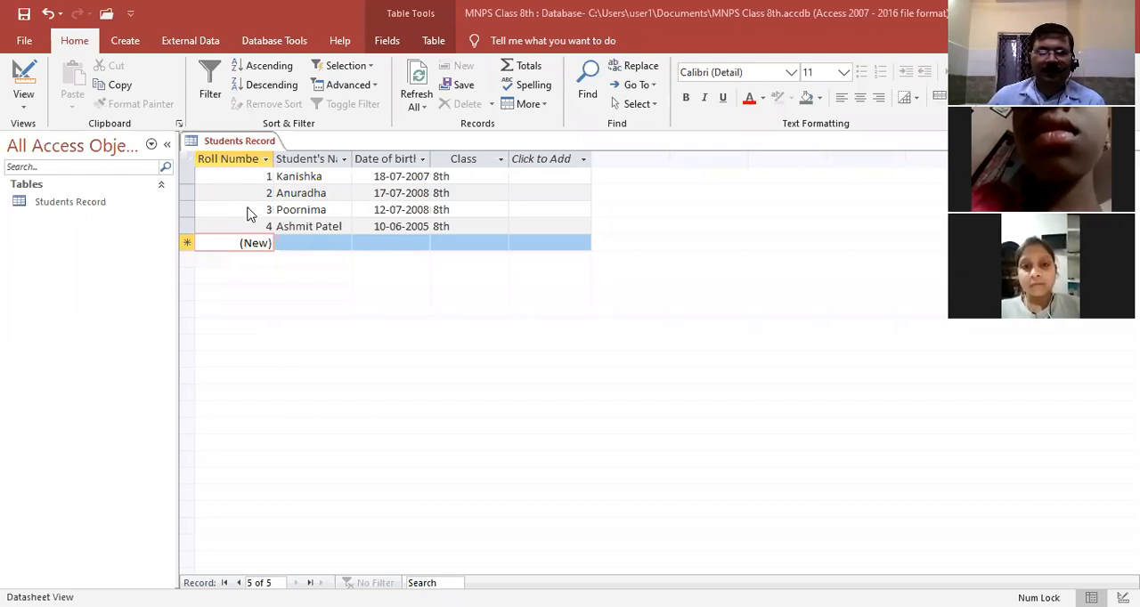
Switch the Students Record table to Design View
{"action": "left_click", "coordinate": [264, 160]}
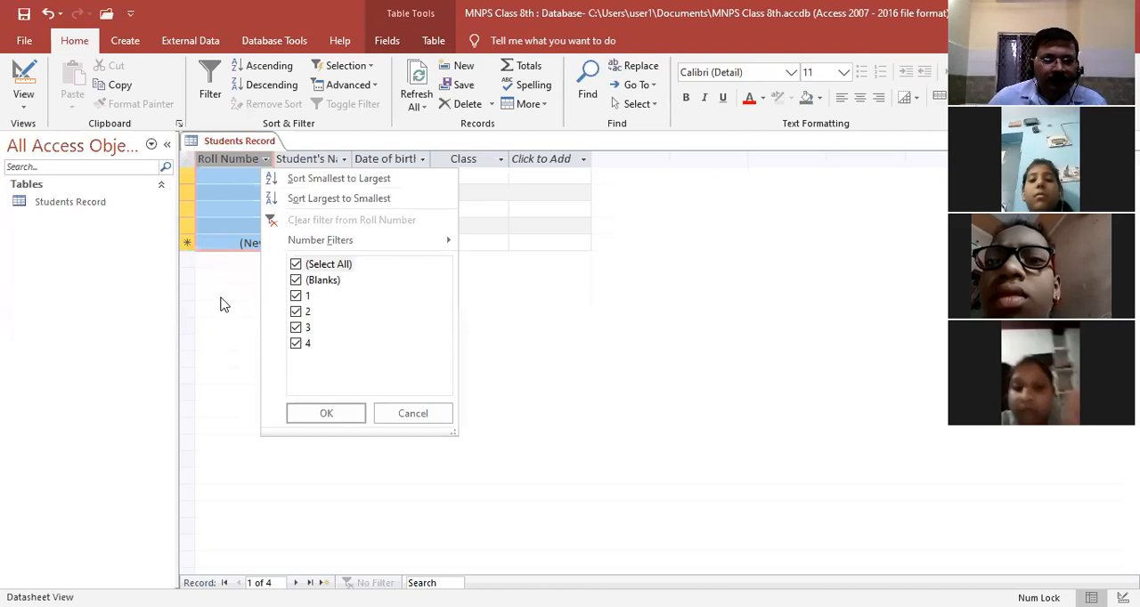
{"action": "left_click", "coordinate": [107, 88]}
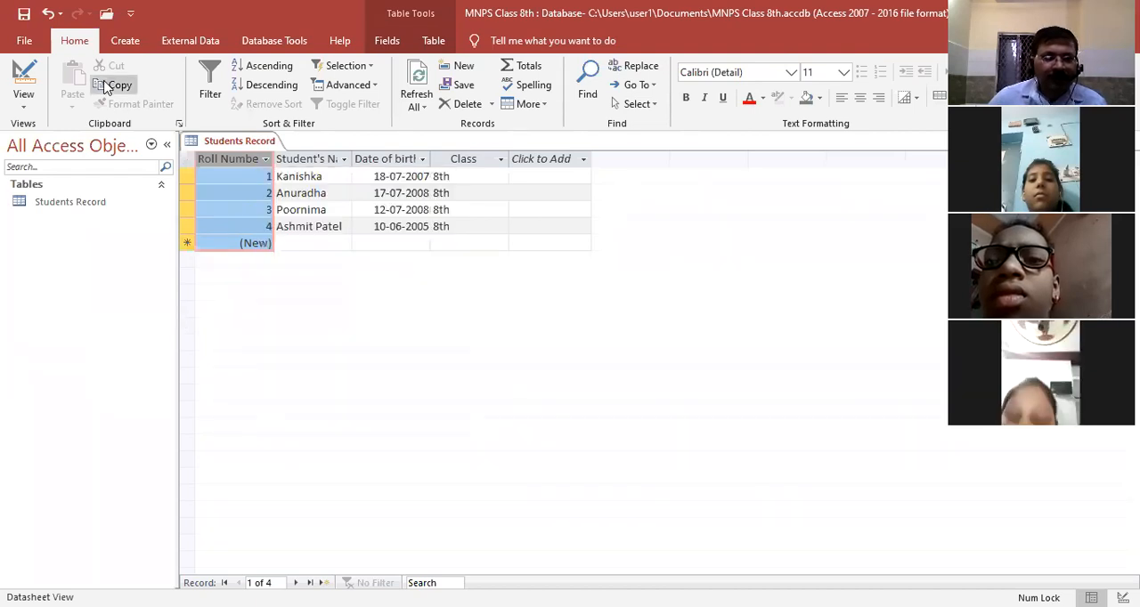
{"action": "left_click", "coordinate": [25, 111]}
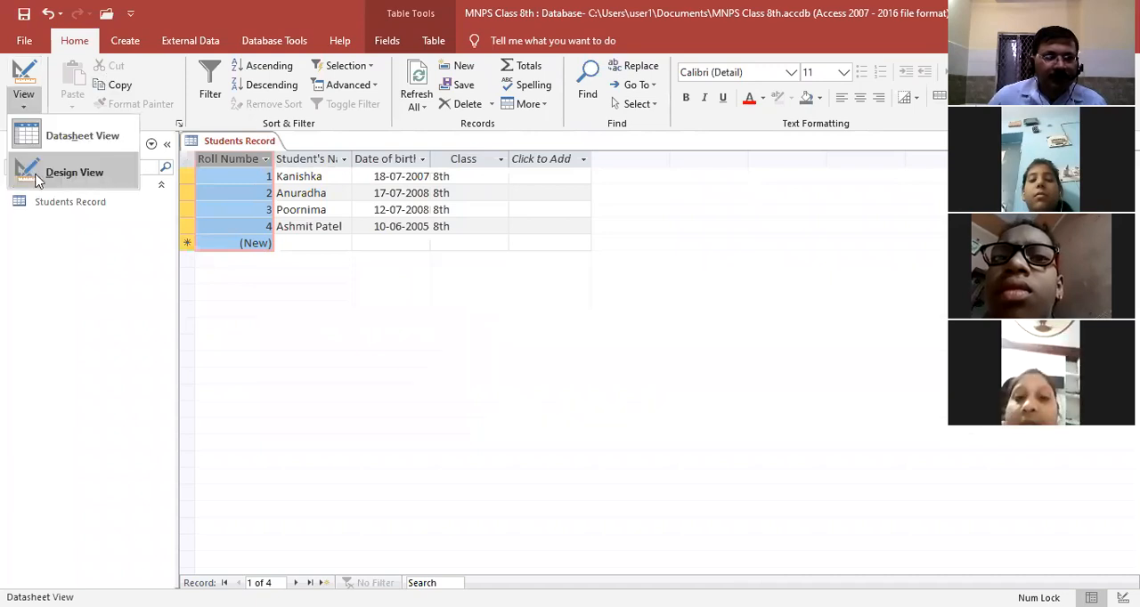
{"action": "left_click", "coordinate": [72, 173]}
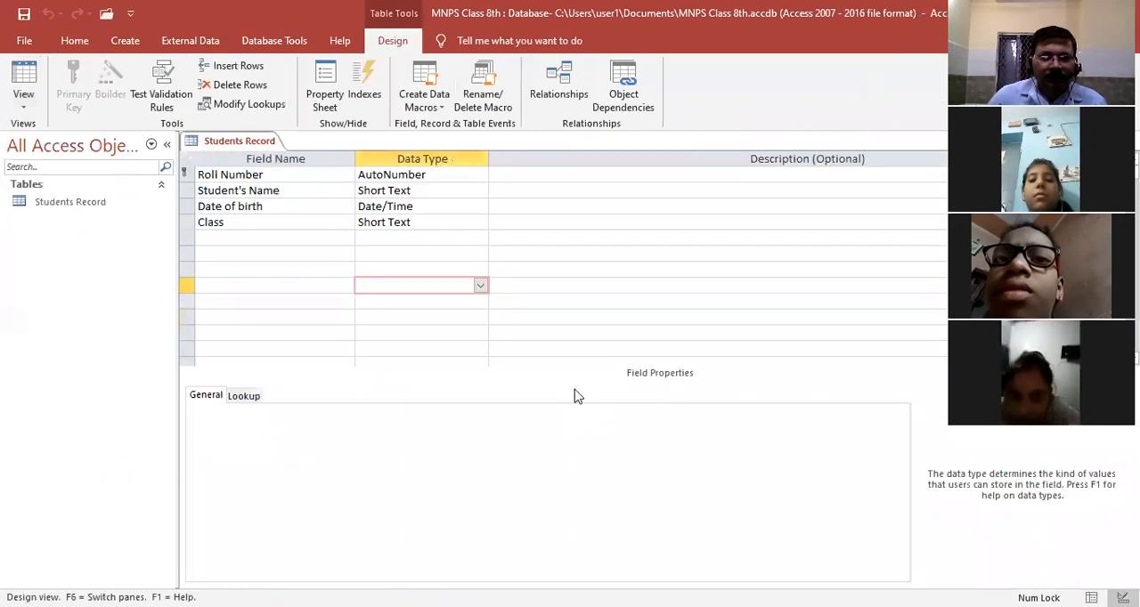
Remove the primary key from the Roll Number field, then set Roll Number as the primary key again
{"action": "left_click", "coordinate": [201, 175]}
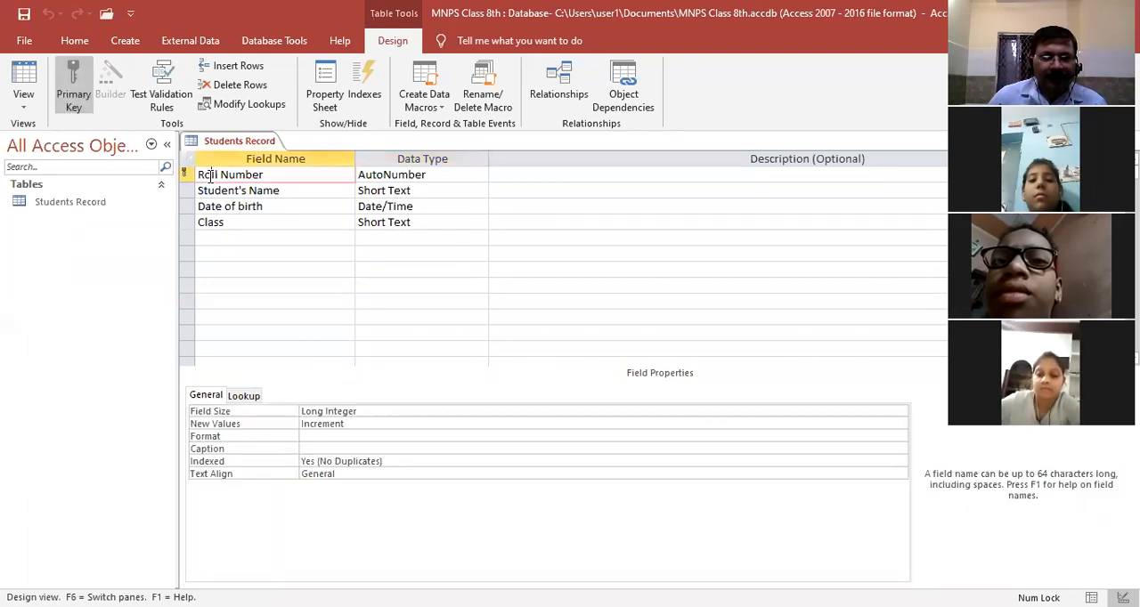
{"action": "left_click", "coordinate": [179, 170]}
{"action": "left_click", "coordinate": [188, 176]}
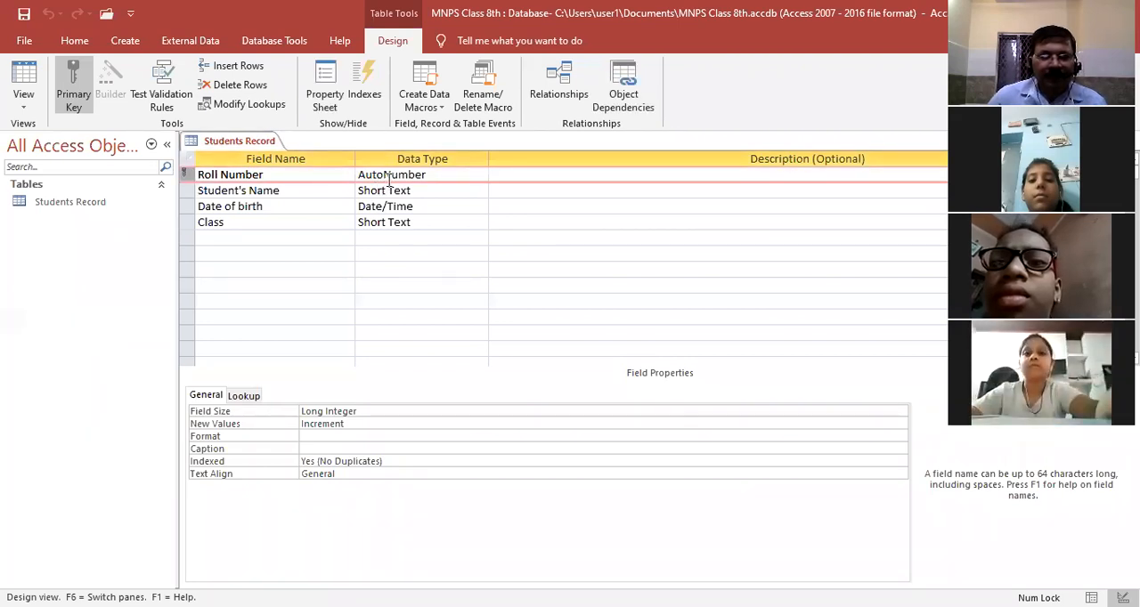
{"action": "left_click", "coordinate": [78, 93]}
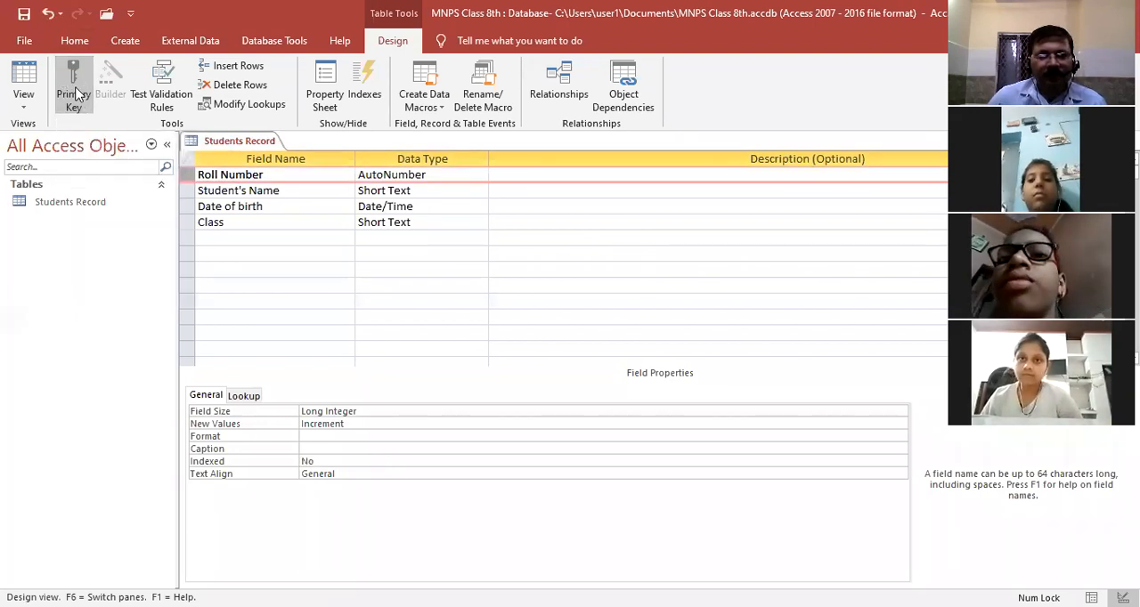
{"action": "left_click", "coordinate": [74, 102]}
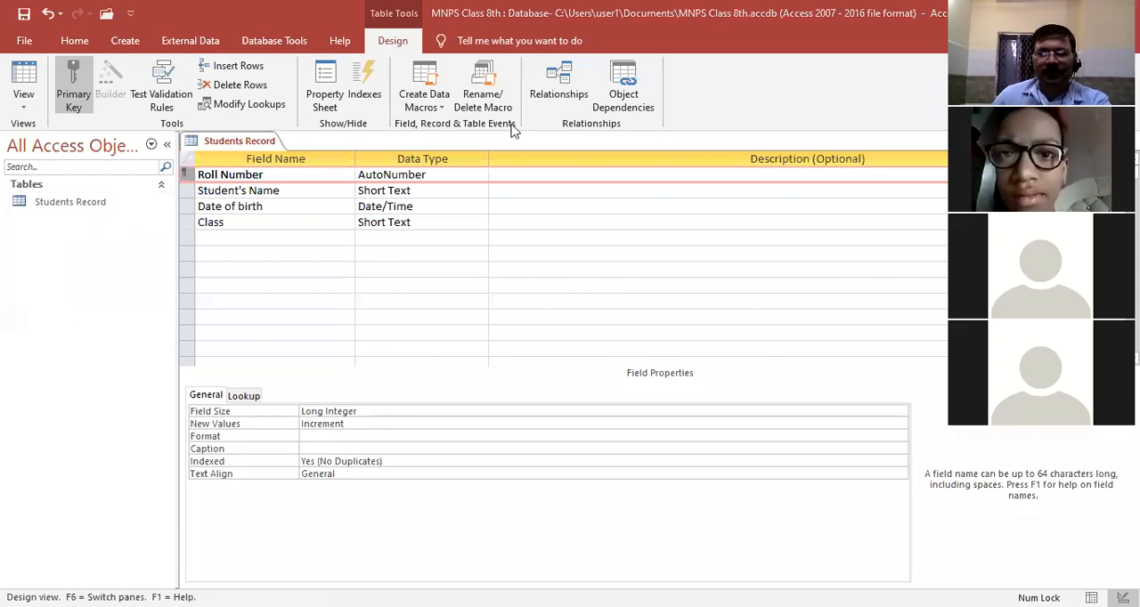
Save the table while switching to Datasheet View, and move from the last record's Class cell to the new record row
{"action": "left_click", "coordinate": [24, 108]}
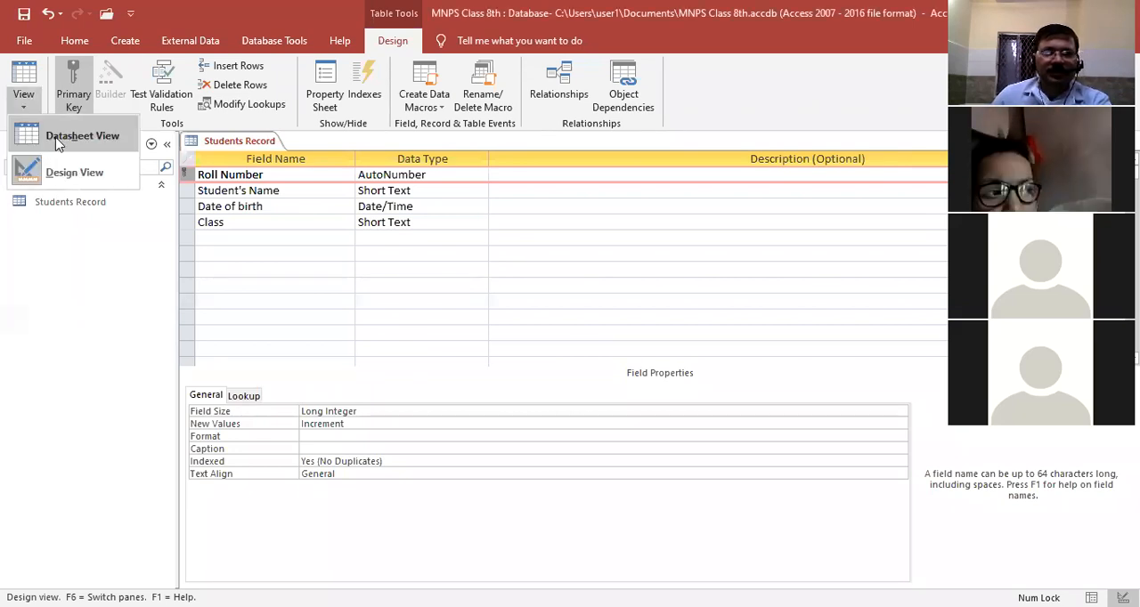
{"action": "left_click", "coordinate": [54, 133]}
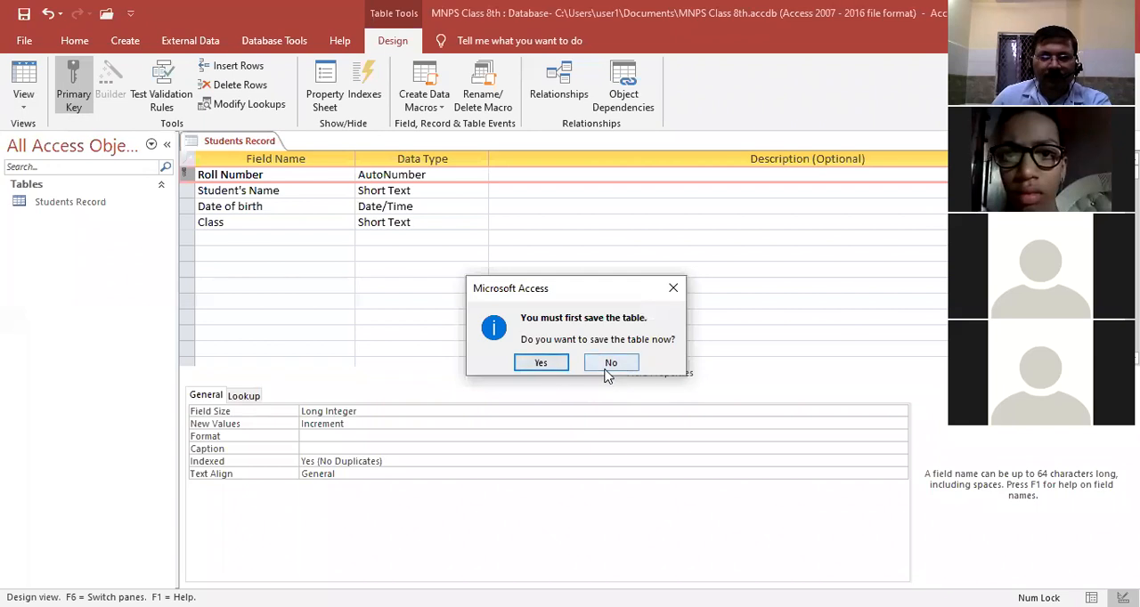
{"action": "left_click", "coordinate": [541, 363]}
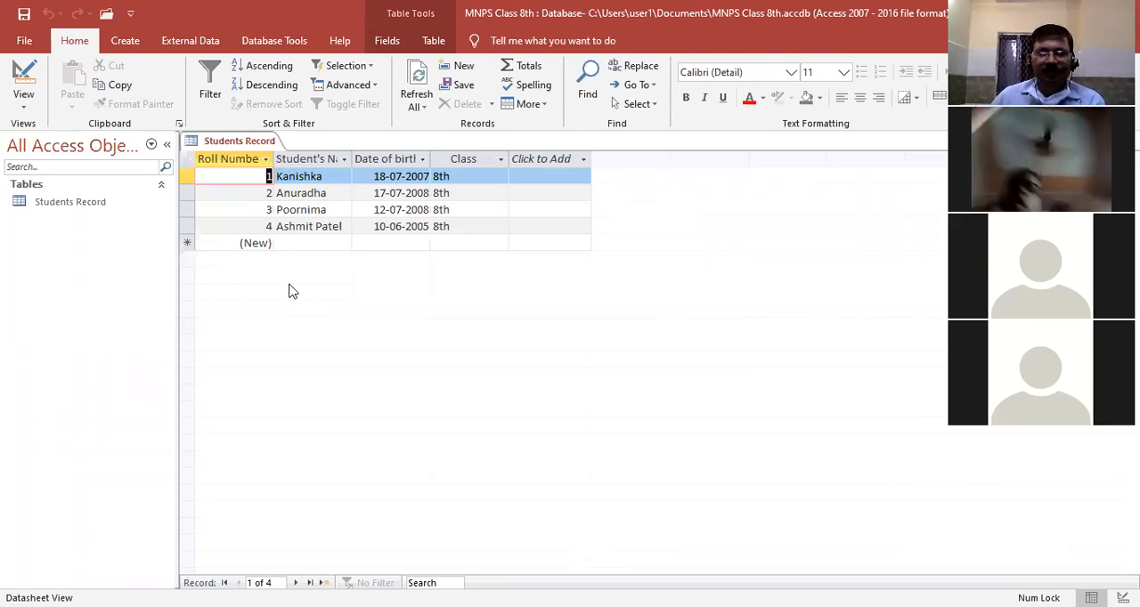
{"action": "left_click", "coordinate": [472, 228]}
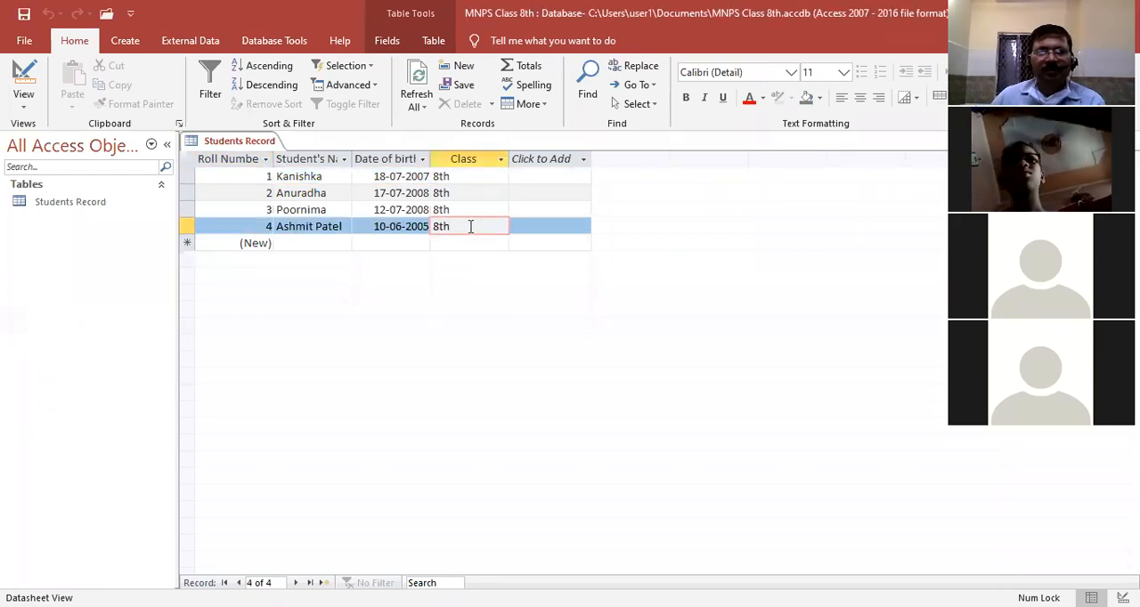
{"action": "key", "text": "Tab"}
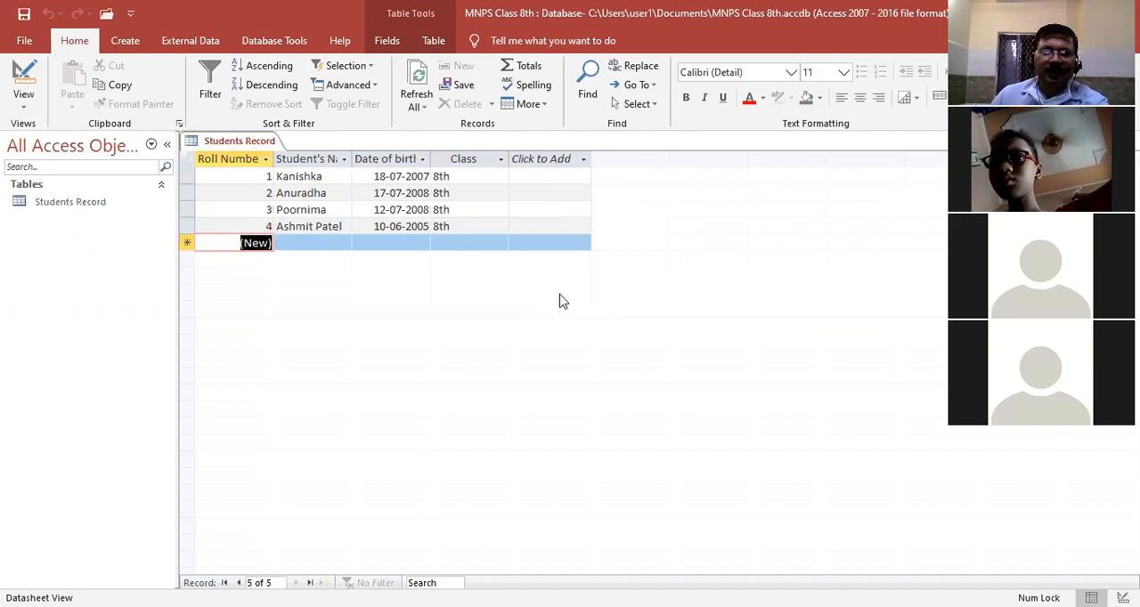
Return to Design View and try to add a field named "Admission No." below Class
{"action": "left_click", "coordinate": [26, 112]}
{"action": "left_click", "coordinate": [56, 176]}
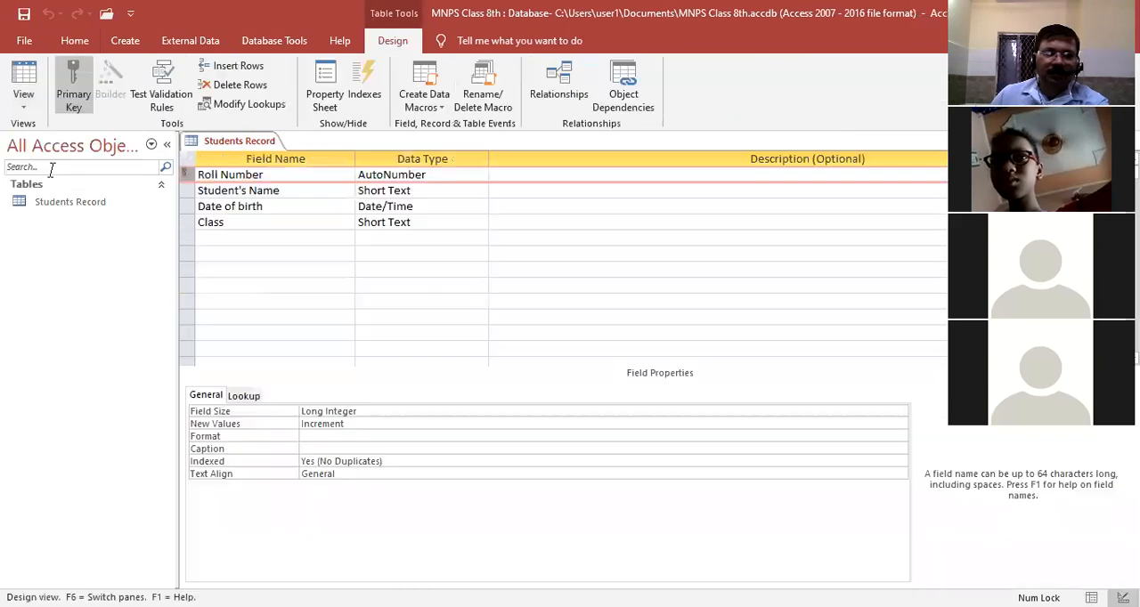
{"action": "left_click", "coordinate": [227, 239]}
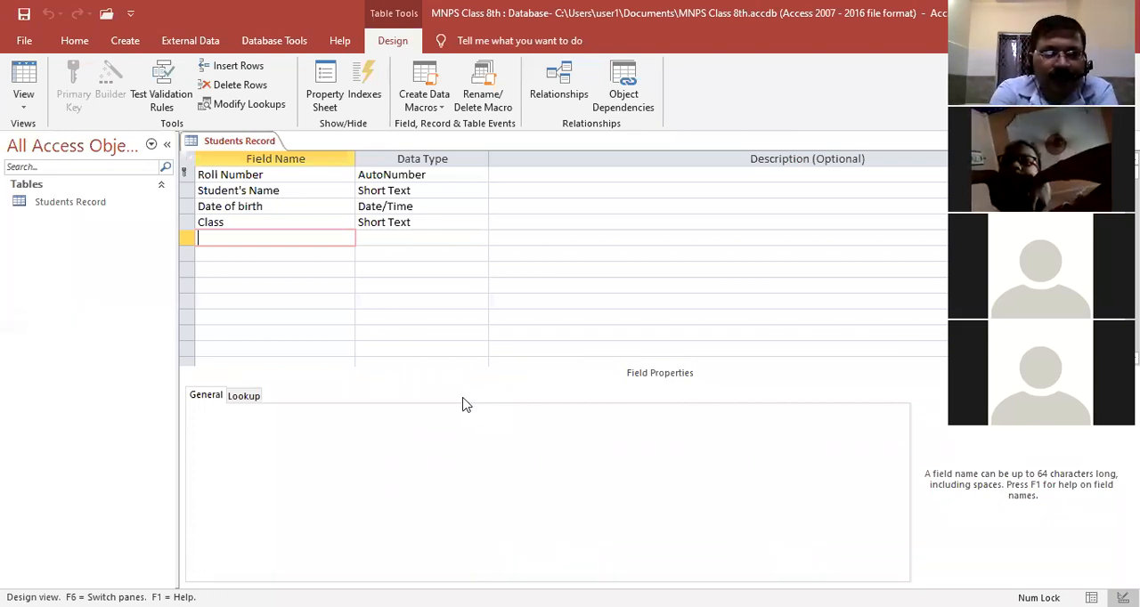
{"action": "type", "text": "Ad"}
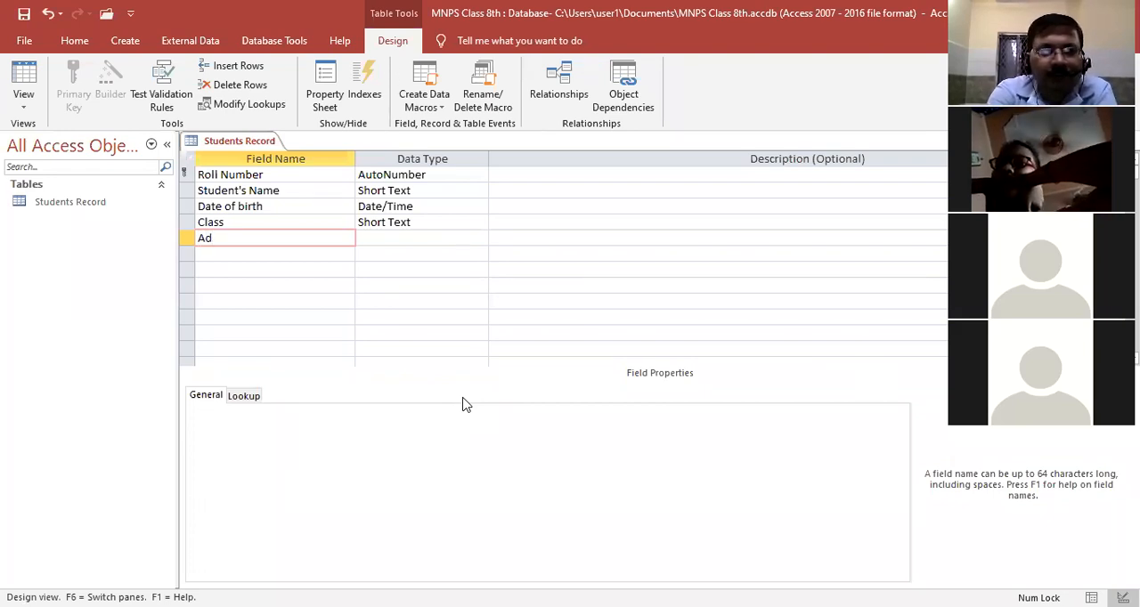
{"action": "type", "text": "m"}
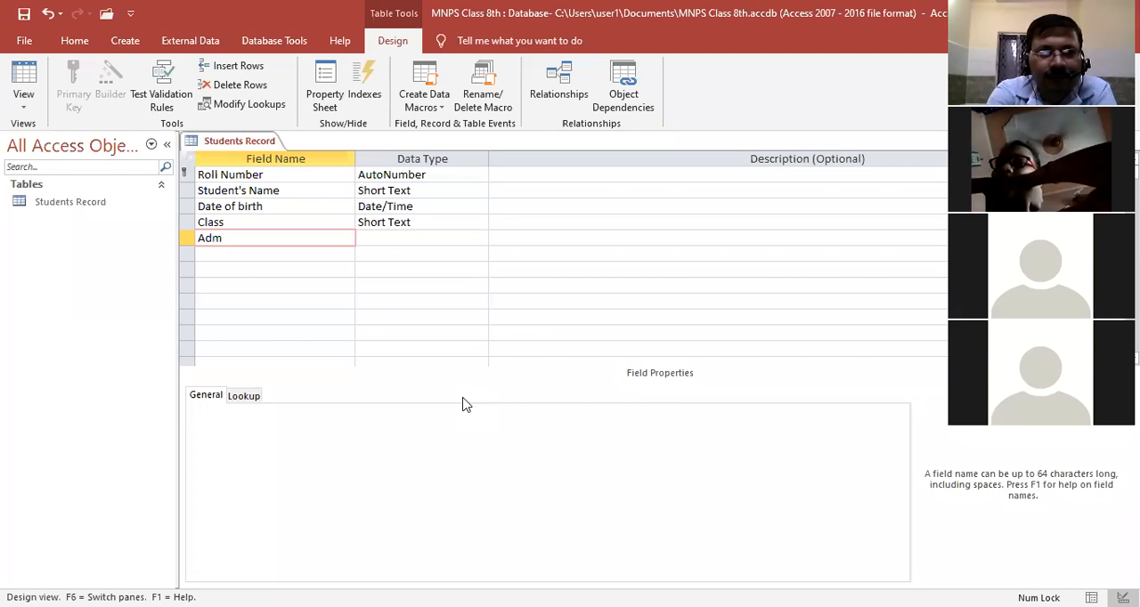
{"action": "type", "text": "issi"}
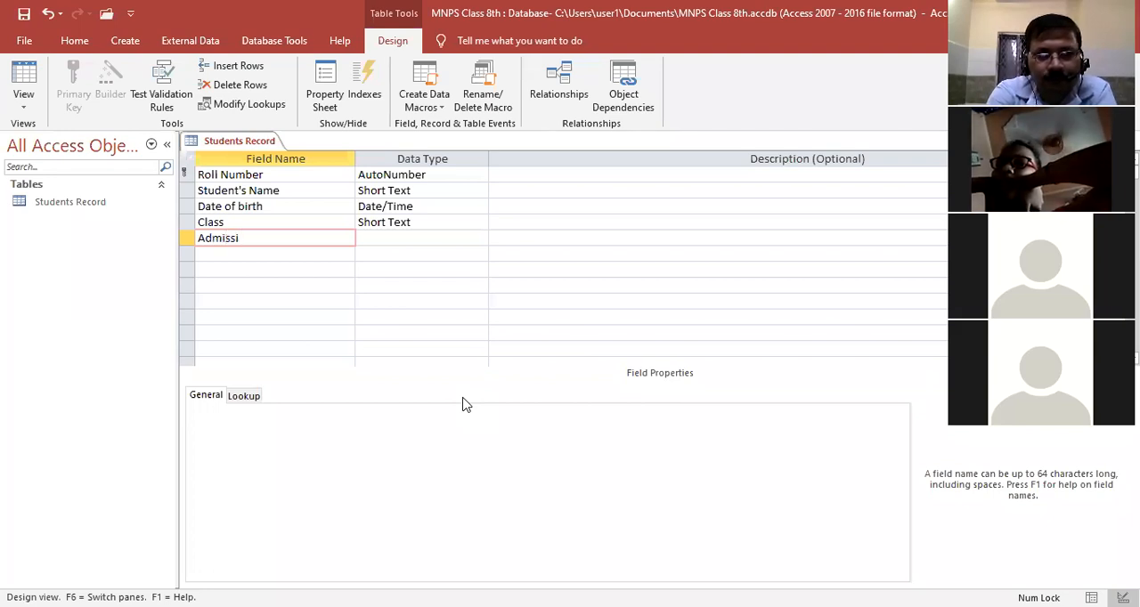
{"action": "type", "text": "on"}
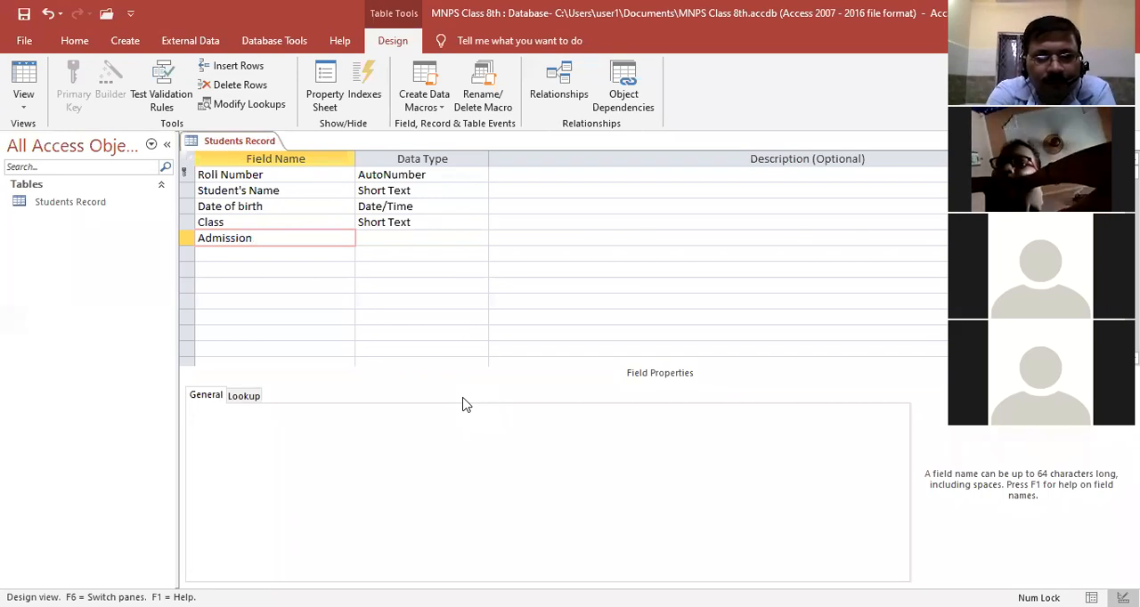
{"action": "type", "text": " No"}
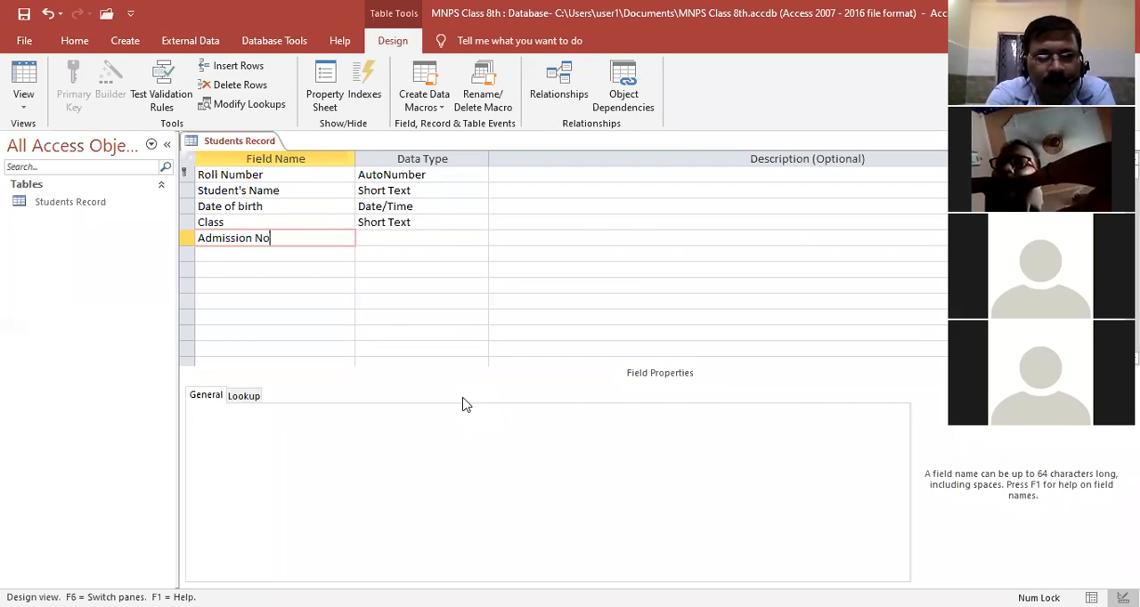
{"action": "type", "text": "."}
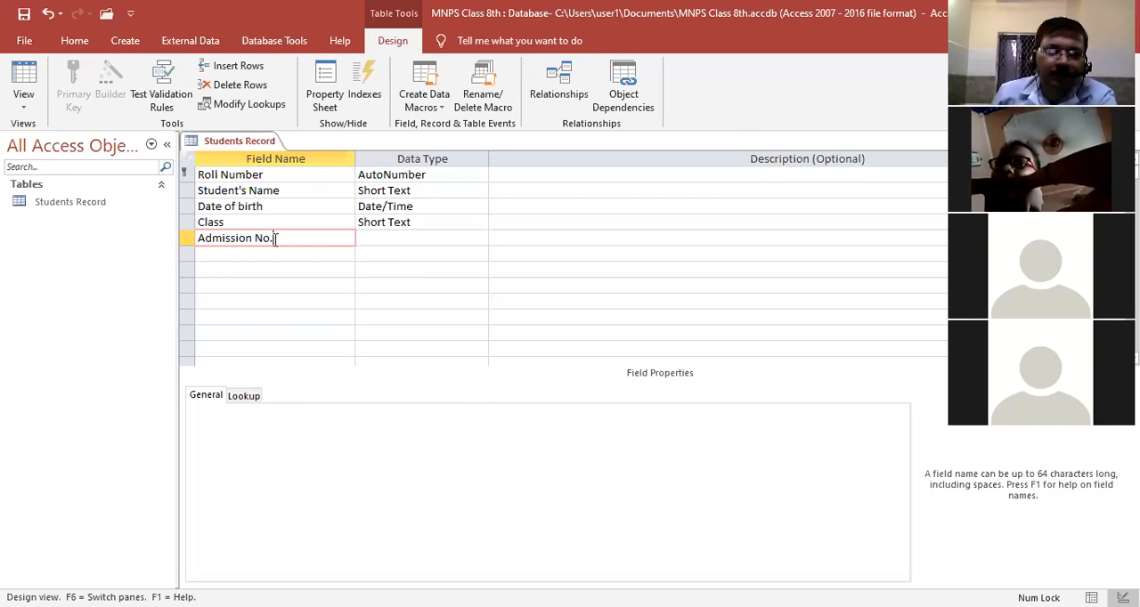
{"action": "left_click", "coordinate": [398, 247]}
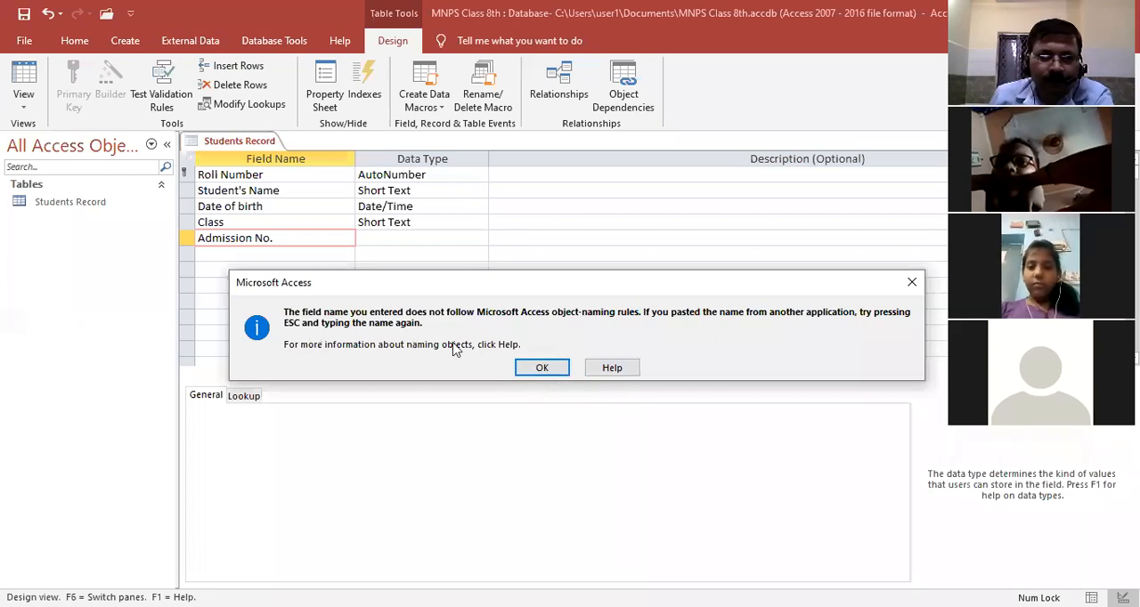
{"action": "key", "text": "Return"}
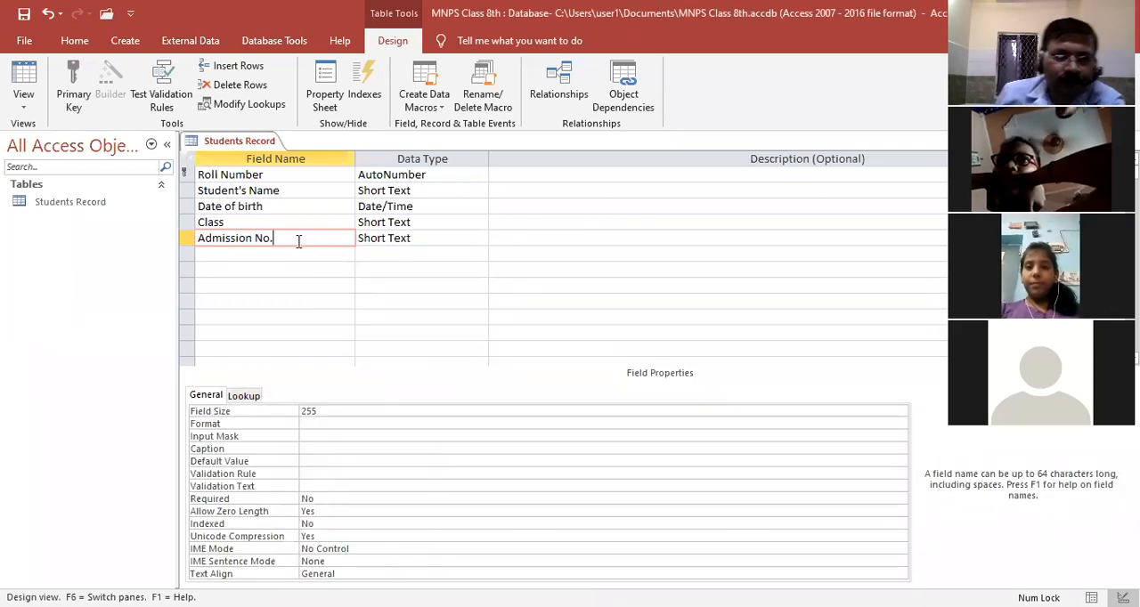
Correct the new field's name to "Admission Number"
{"action": "key", "text": "BackSpace"}
{"action": "key", "text": "BackSpace"}
{"action": "key", "text": "BackSpace"}
{"action": "key", "text": "BackSpace"}
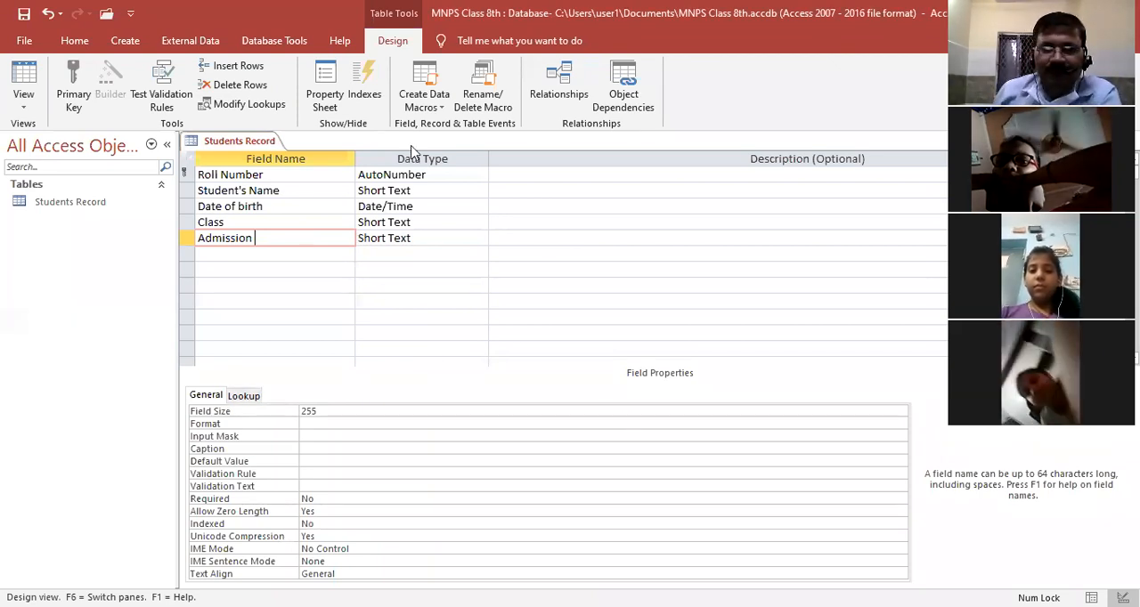
{"action": "left_click", "coordinate": [611, 69]}
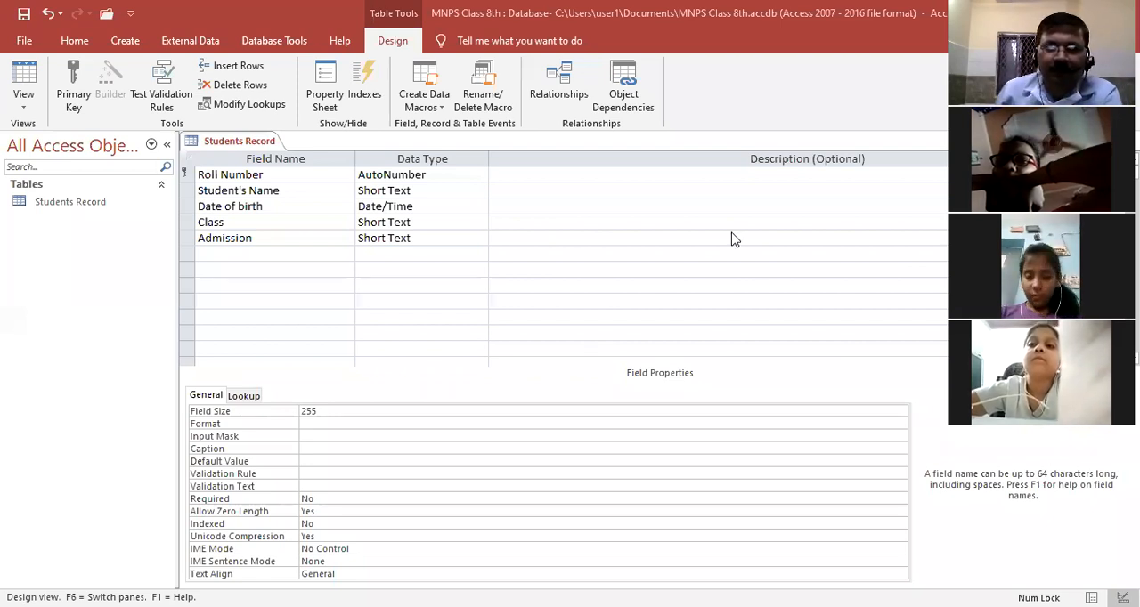
{"action": "left_click", "coordinate": [311, 244]}
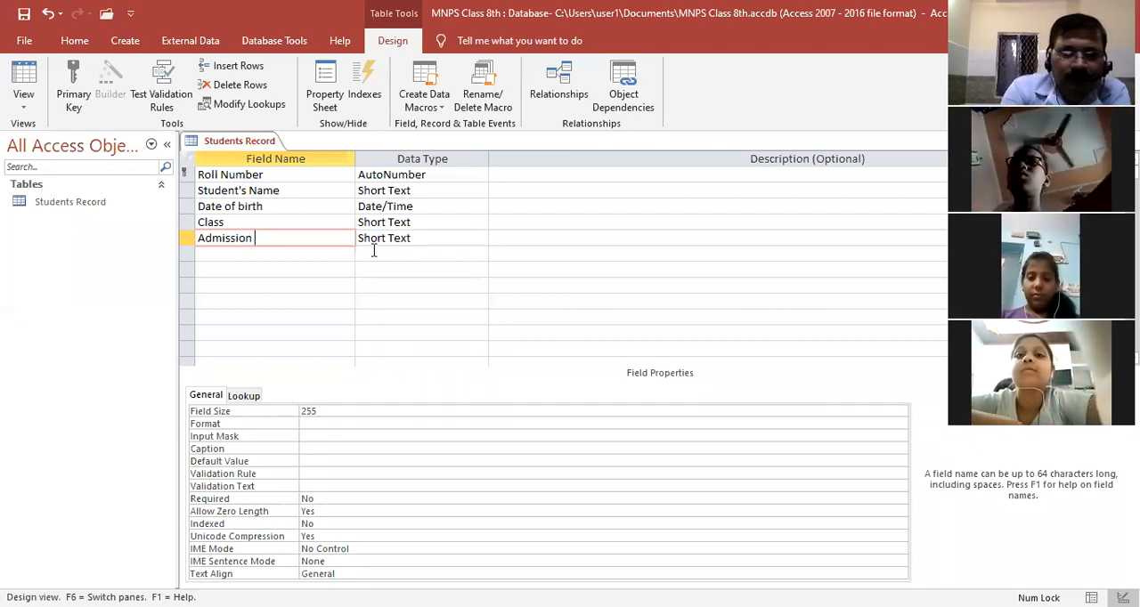
{"action": "type", "text": "Number"}
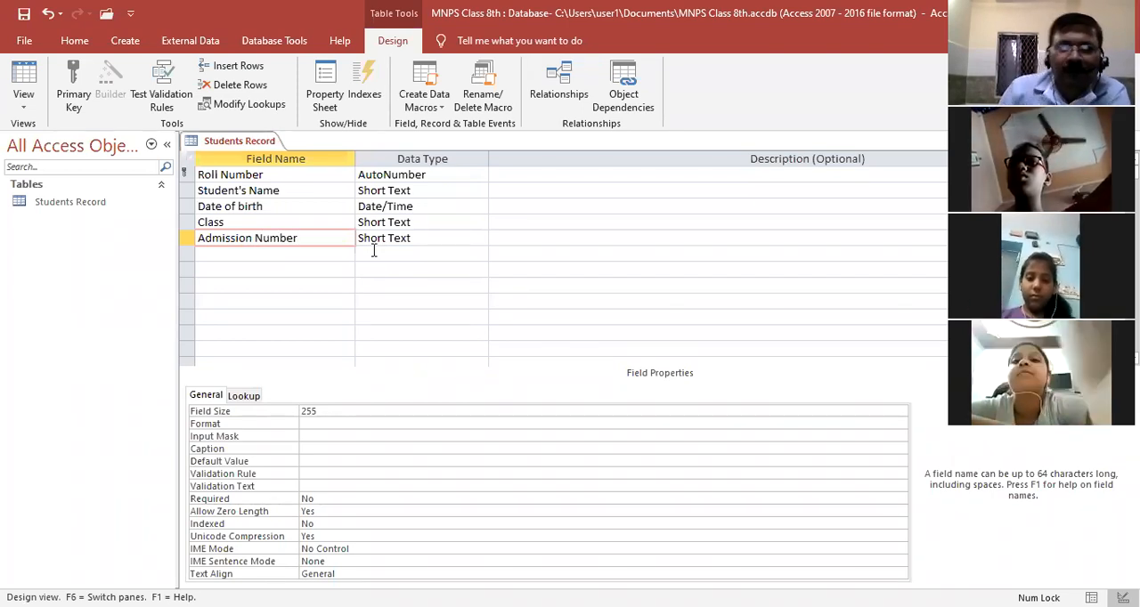
Set the data type of the Admission Number field to Number
{"action": "left_click", "coordinate": [422, 238]}
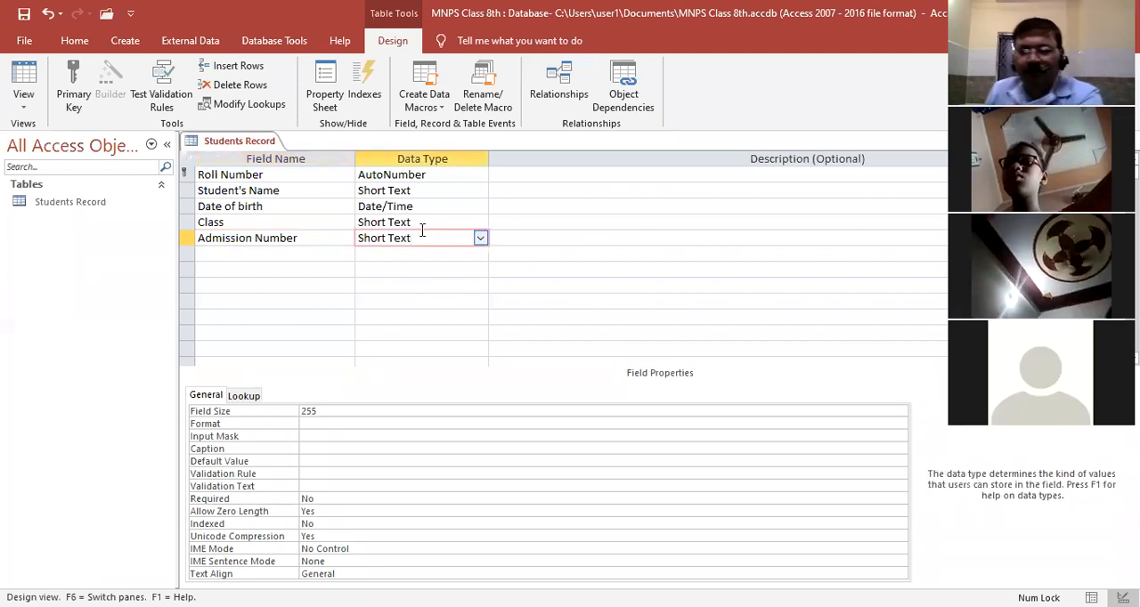
{"action": "key", "text": "BackSpace"}
{"action": "key", "text": "BackSpace"}
{"action": "key", "text": "BackSpace"}
{"action": "key", "text": "BackSpace"}
{"action": "key", "text": "BackSpace"}
{"action": "key", "text": "BackSpace"}
{"action": "key", "text": "BackSpace"}
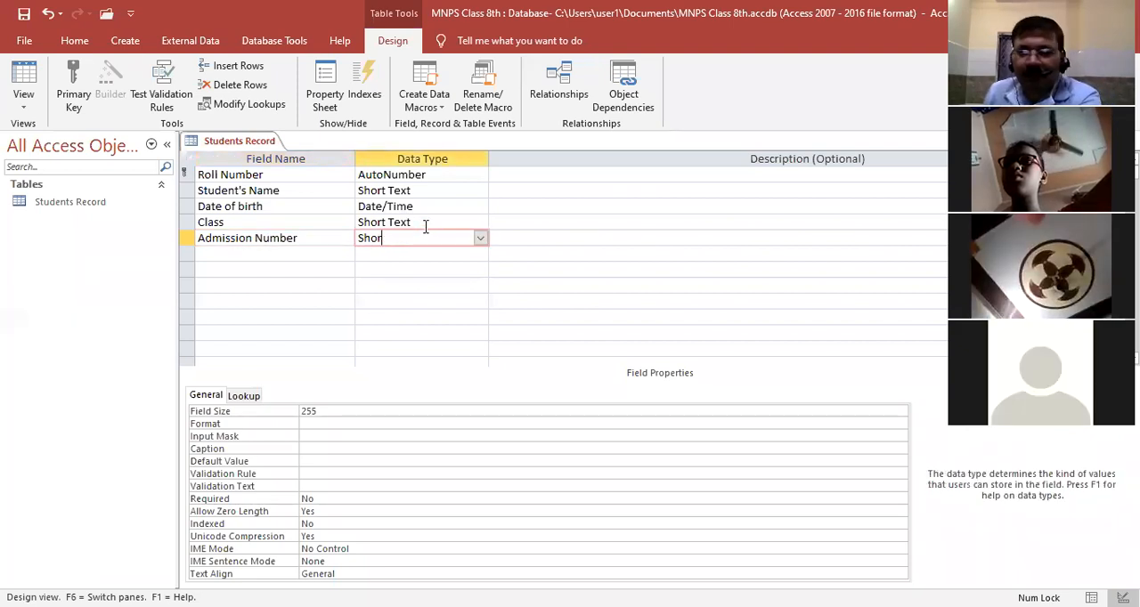
{"action": "key", "text": "BackSpace"}
{"action": "key", "text": "BackSpace"}
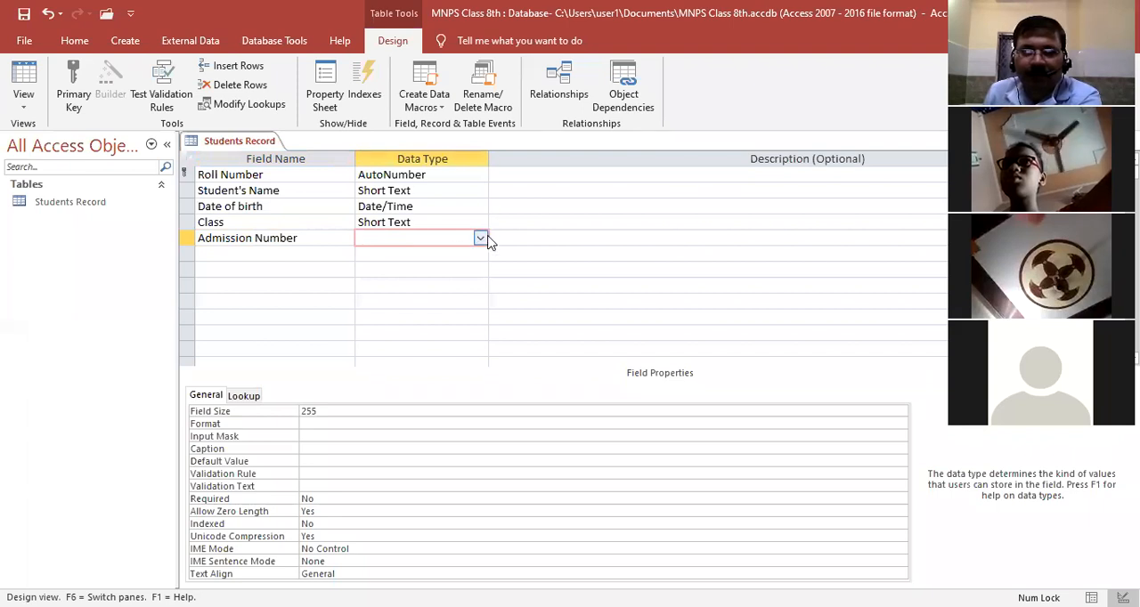
{"action": "left_click", "coordinate": [480, 238]}
{"action": "left_click", "coordinate": [430, 286]}
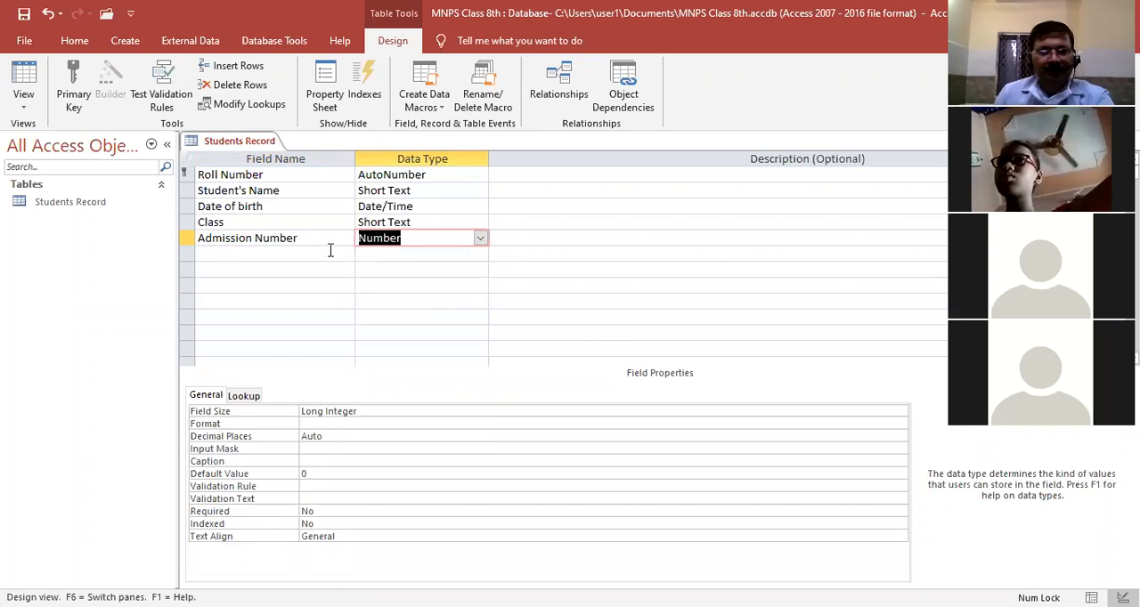
{"action": "key", "text": "Tab"}
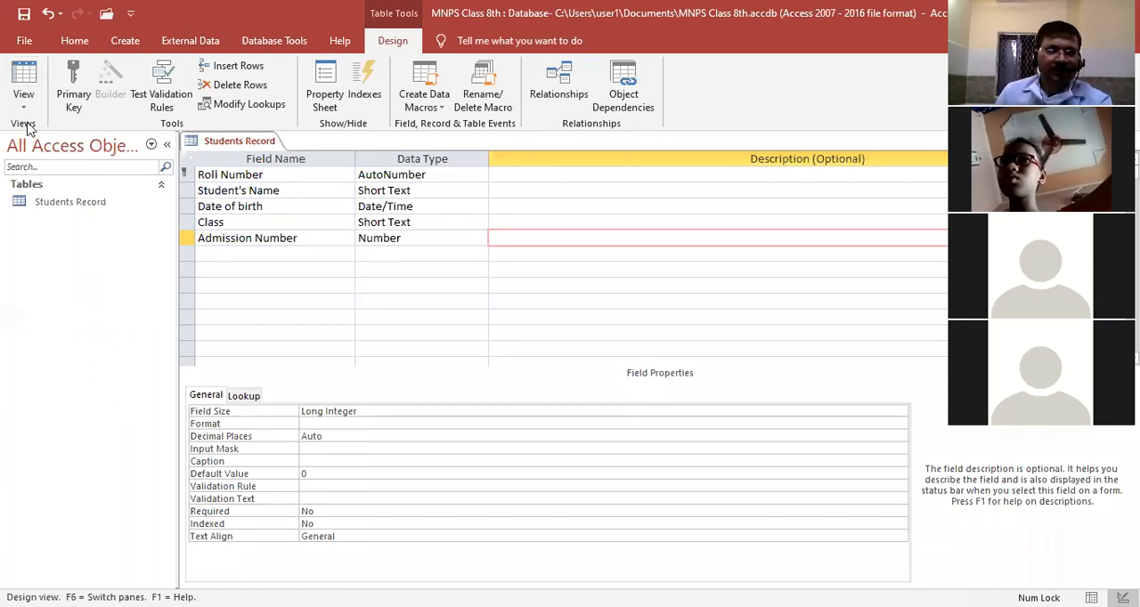
Save the table design and switch the table to Datasheet View
{"action": "left_click", "coordinate": [24, 13]}
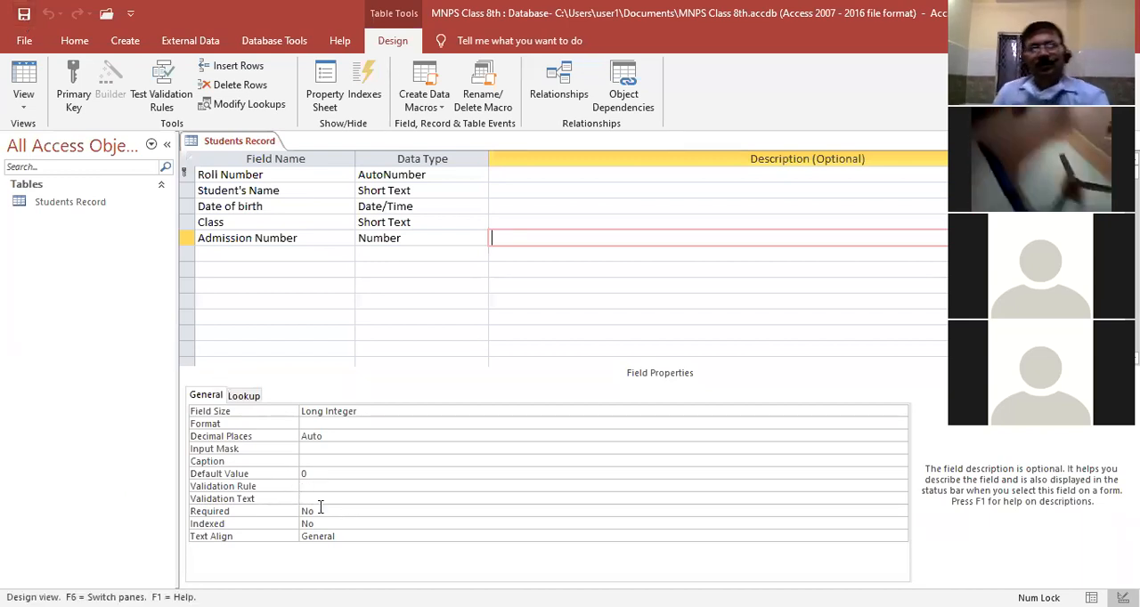
{"action": "left_click", "coordinate": [27, 107]}
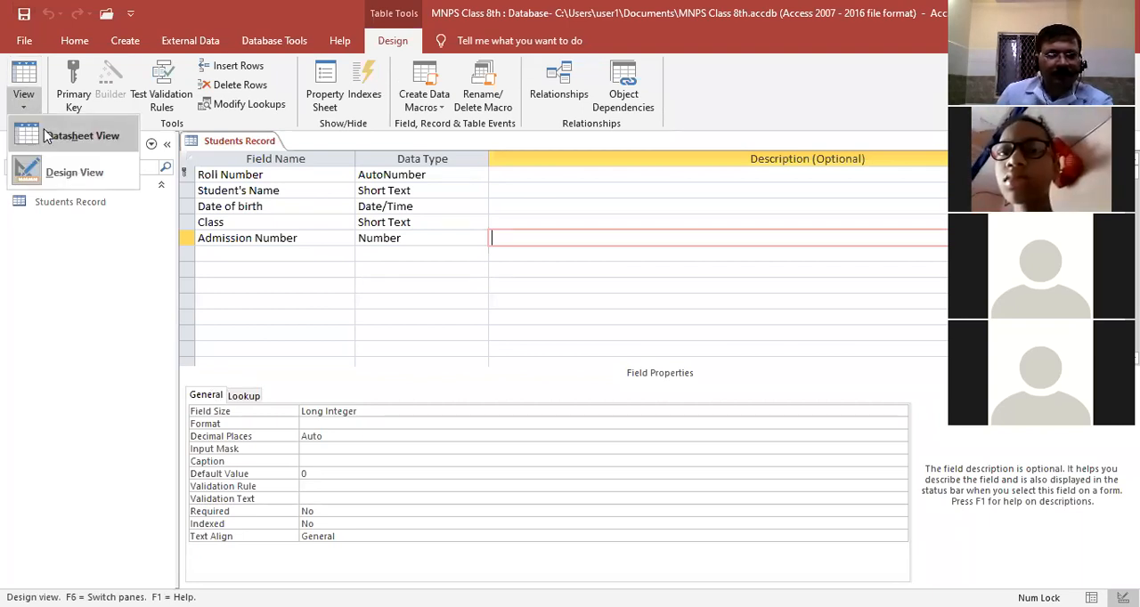
{"action": "left_click", "coordinate": [47, 136]}
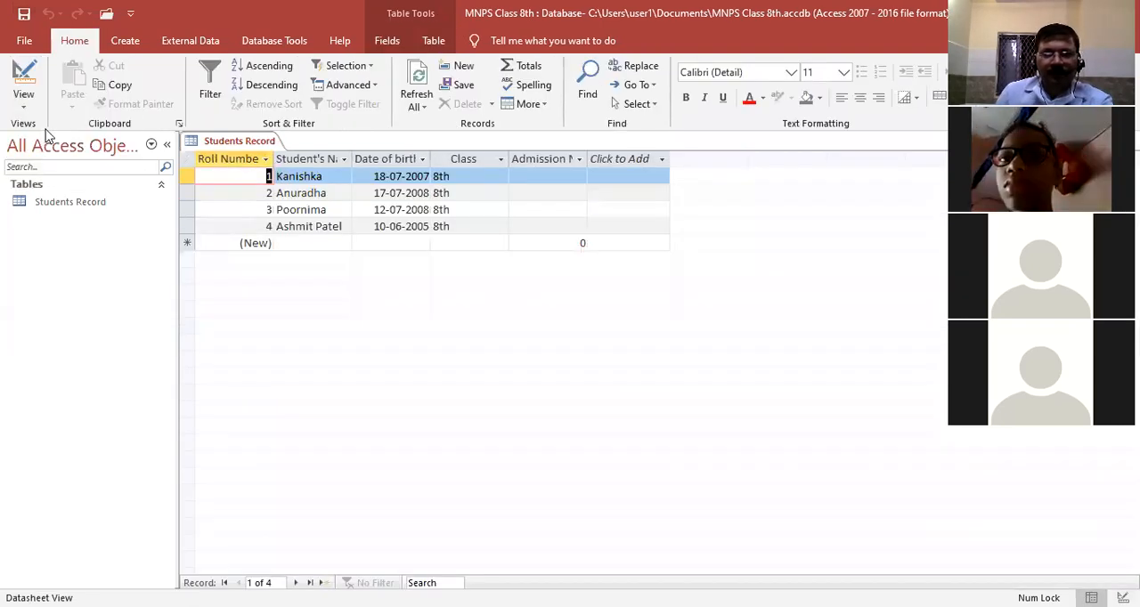
Start a new blank record in the Students Record table, then save the record and the table
{"action": "left_click", "coordinate": [594, 189]}
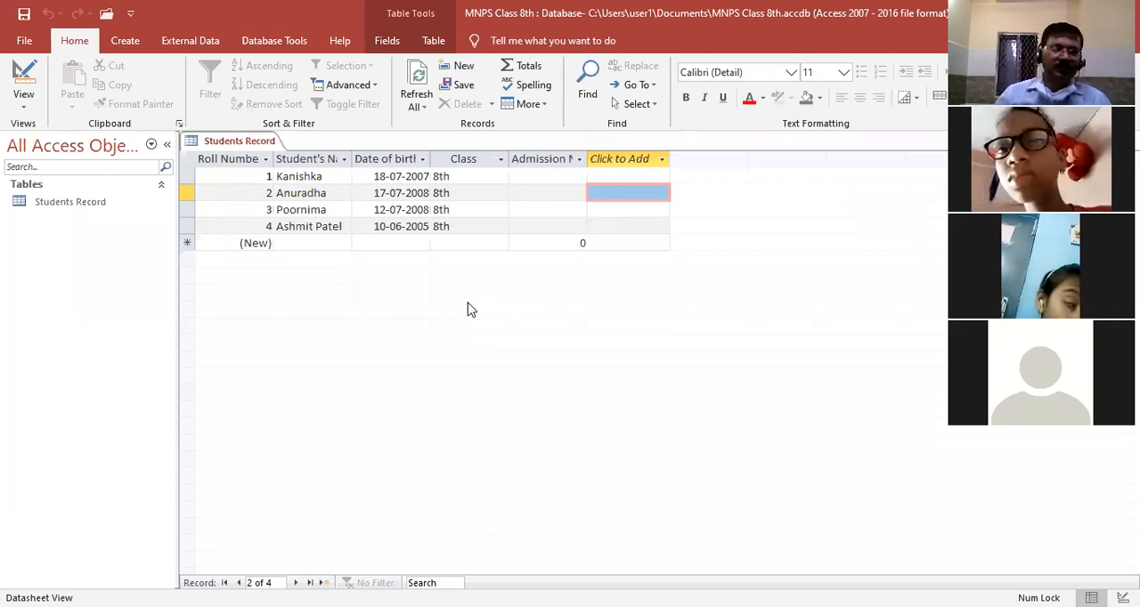
{"action": "left_click", "coordinate": [613, 229]}
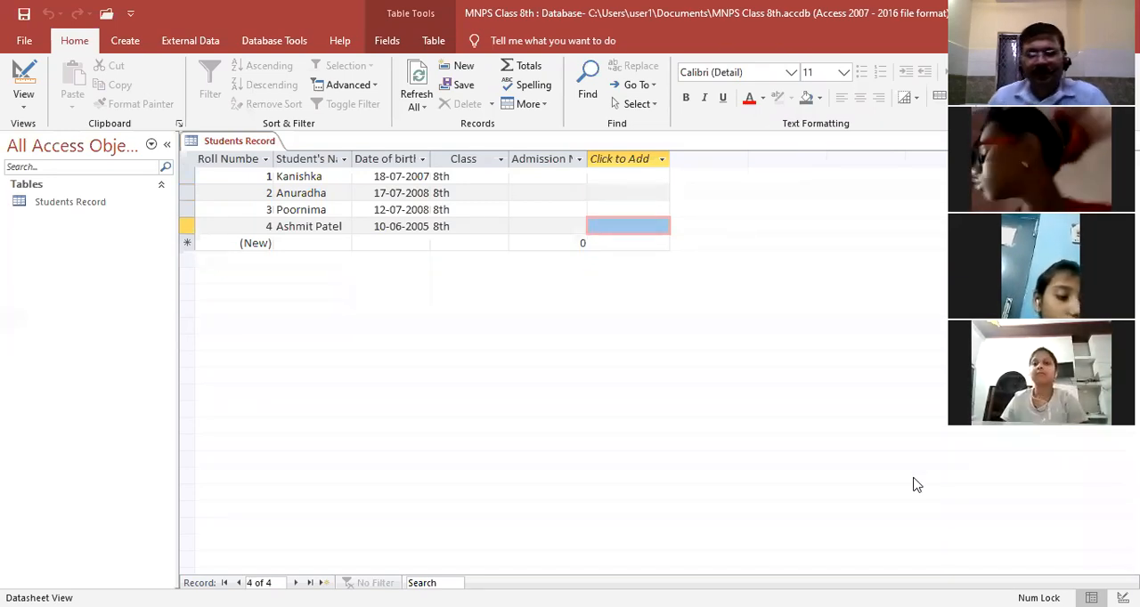
{"action": "key", "text": "ctrl+plus"}
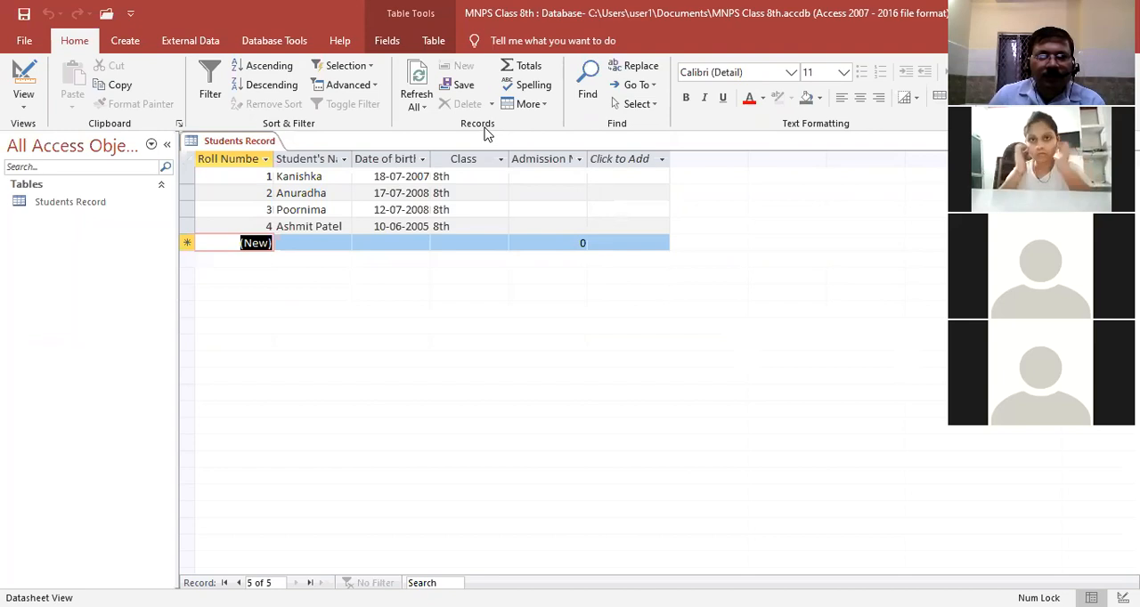
{"action": "left_click", "coordinate": [468, 91]}
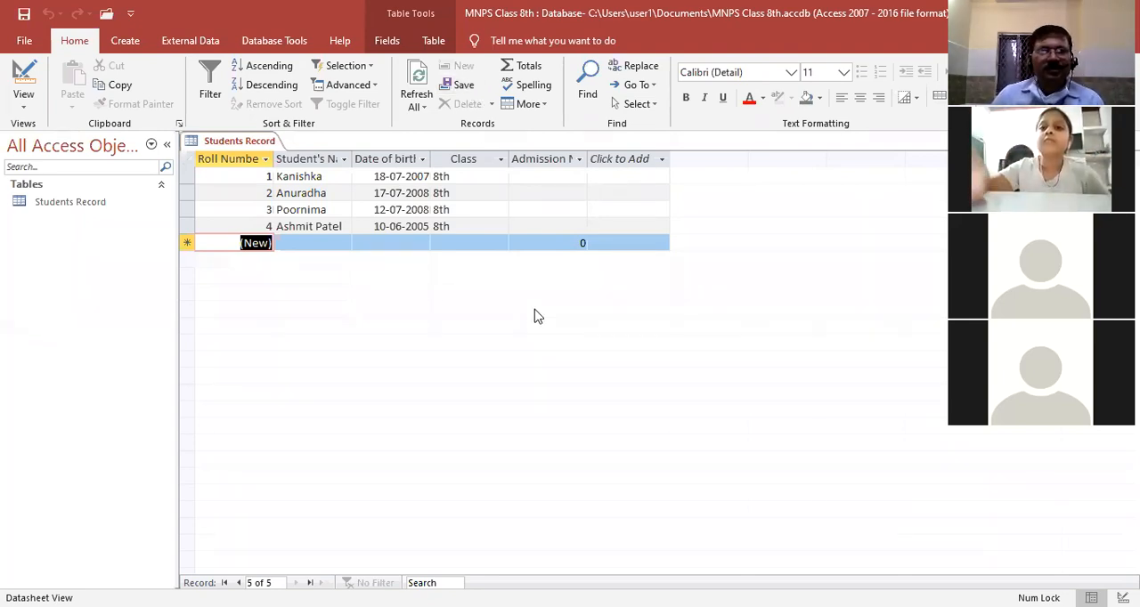
{"action": "left_click", "coordinate": [24, 14]}
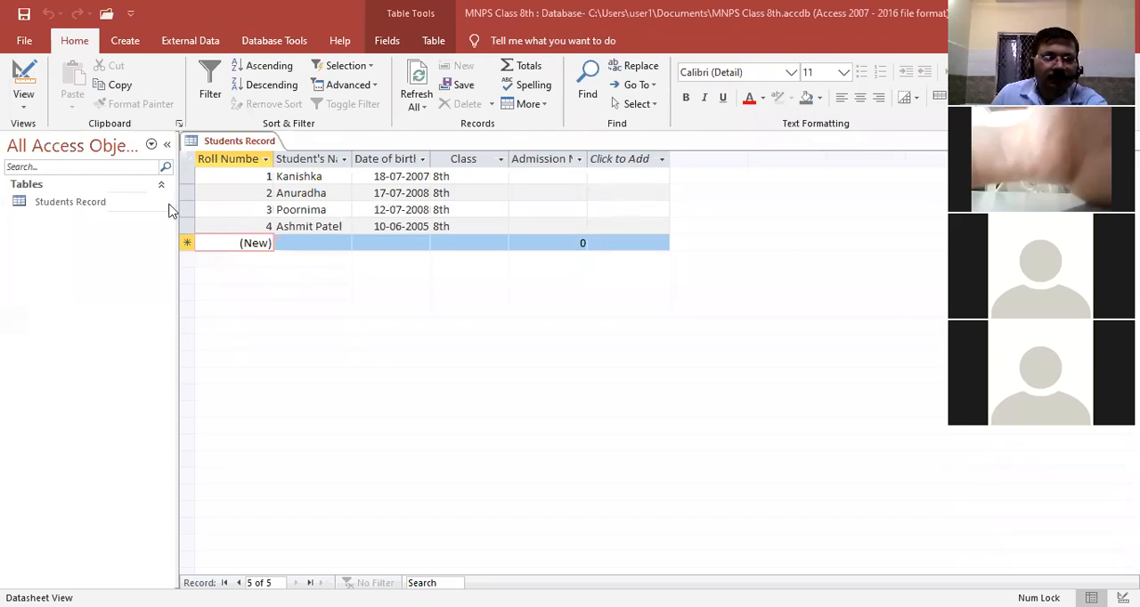
Change the month in the third record's date of birth to 05 and save the change
{"action": "left_click", "coordinate": [407, 211]}
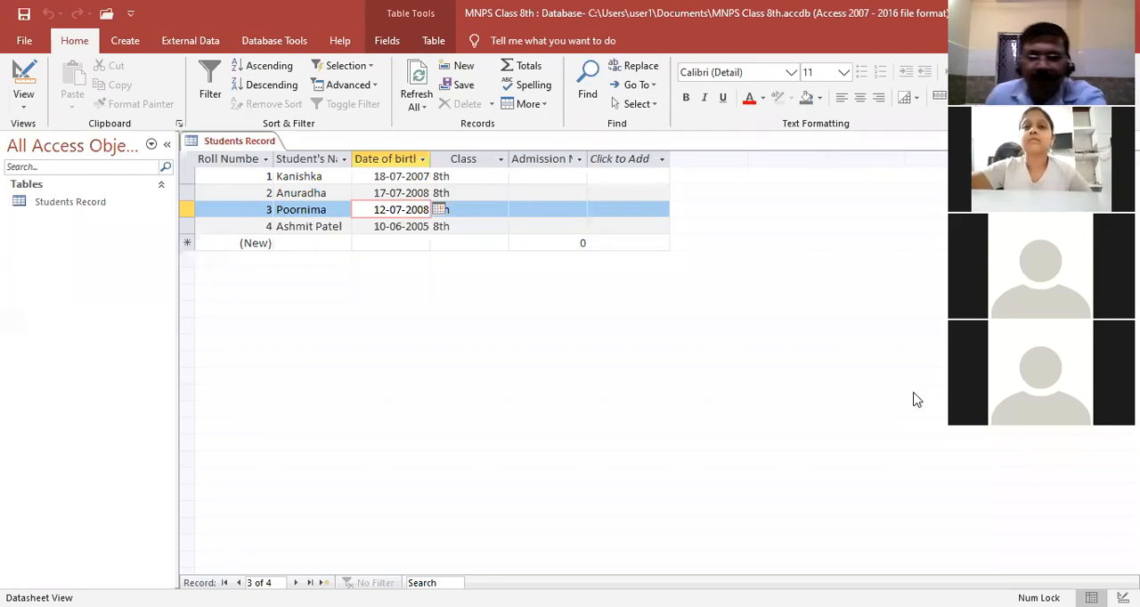
{"action": "key", "text": "BackSpace"}
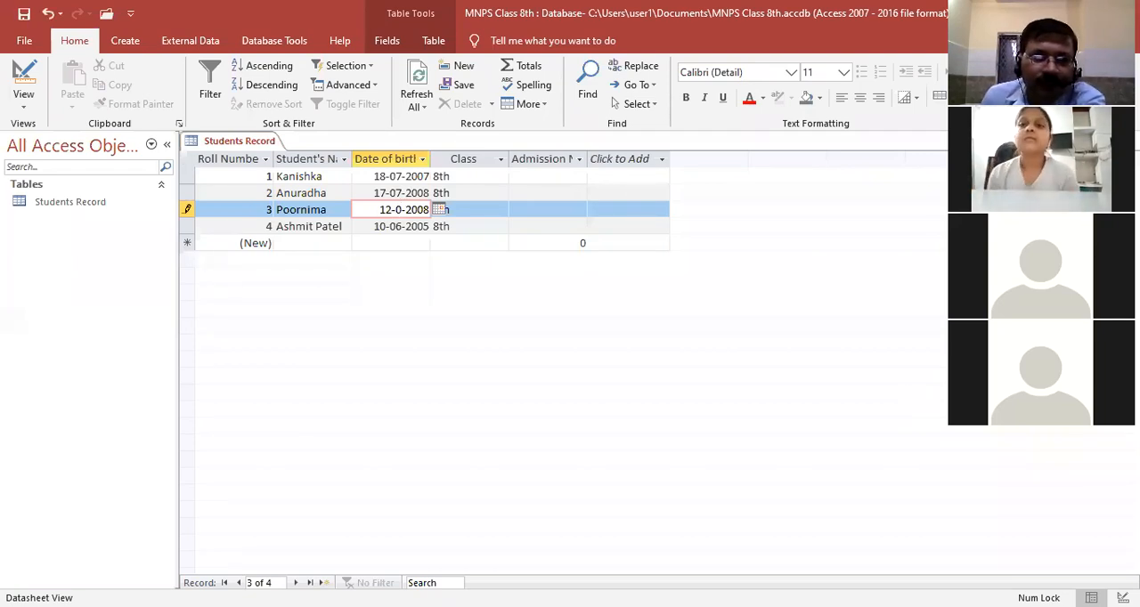
{"action": "type", "text": "5"}
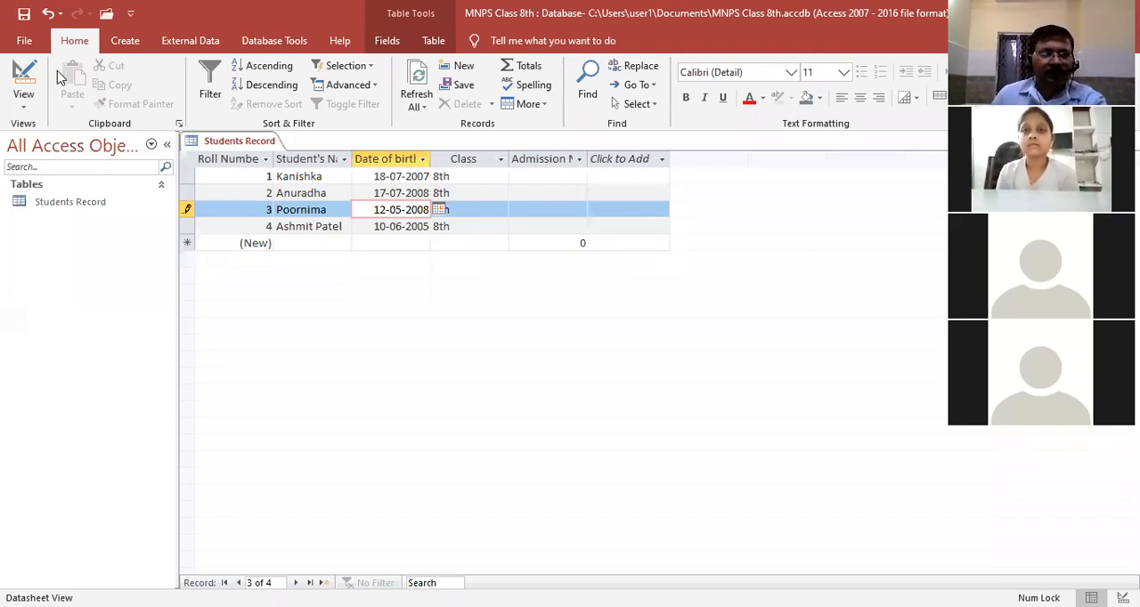
{"action": "left_click", "coordinate": [24, 14]}
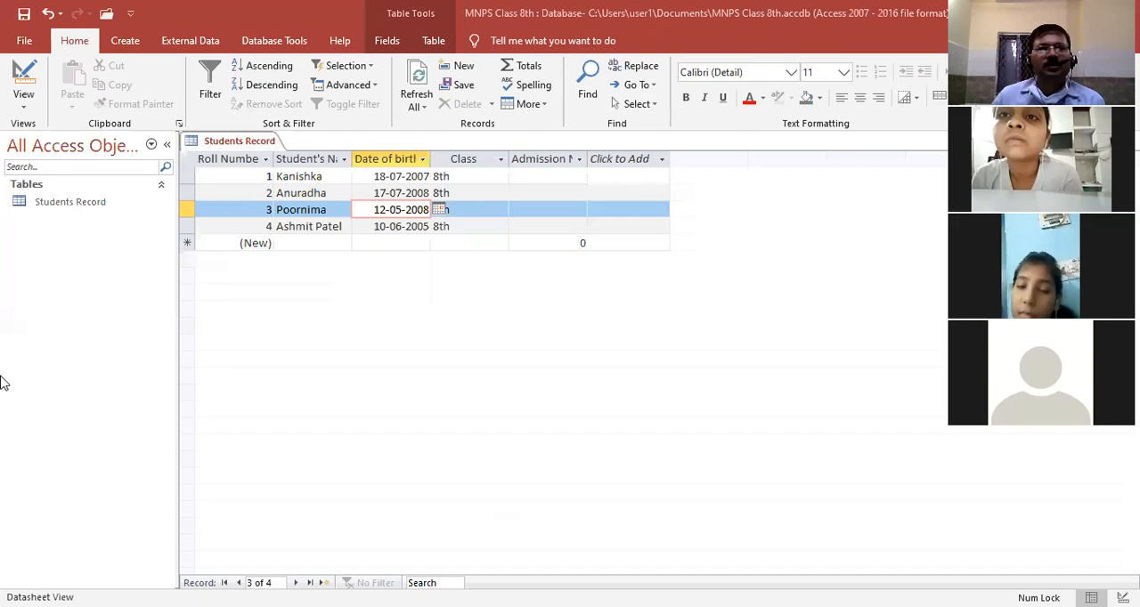
Delete the entire second record from the Students Record table and confirm the deletion
{"action": "left_click", "coordinate": [188, 192]}
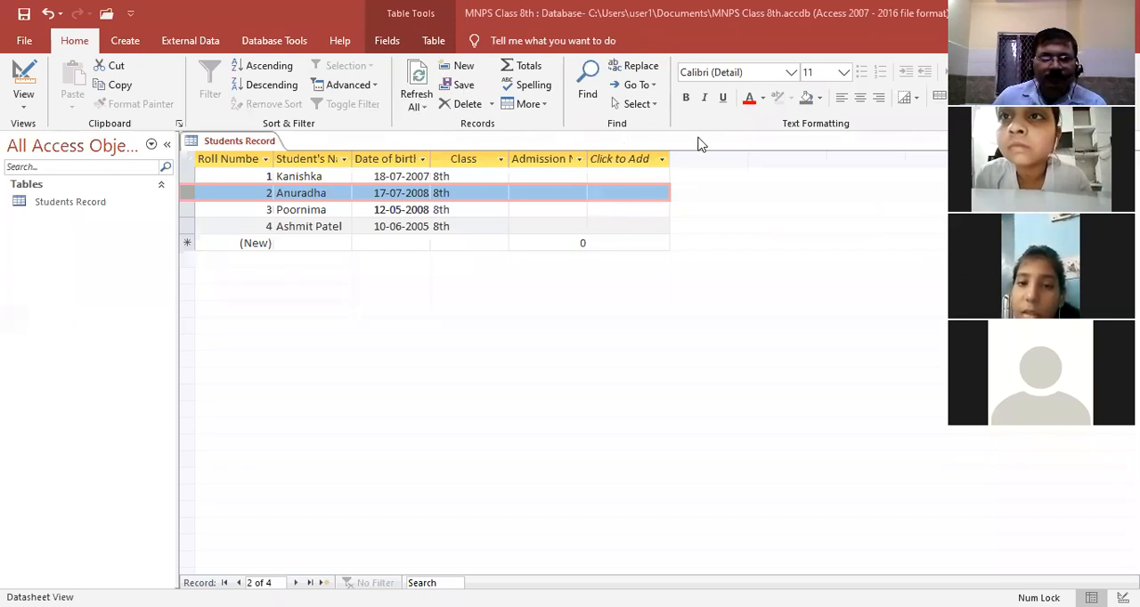
{"action": "left_click", "coordinate": [465, 101]}
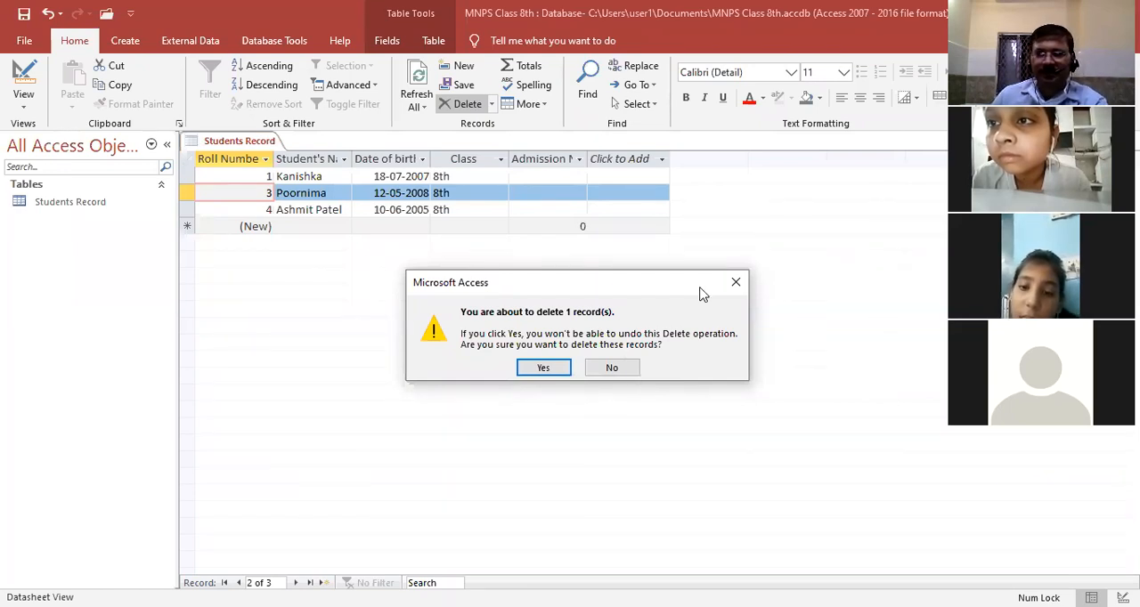
{"action": "left_click", "coordinate": [544, 368]}
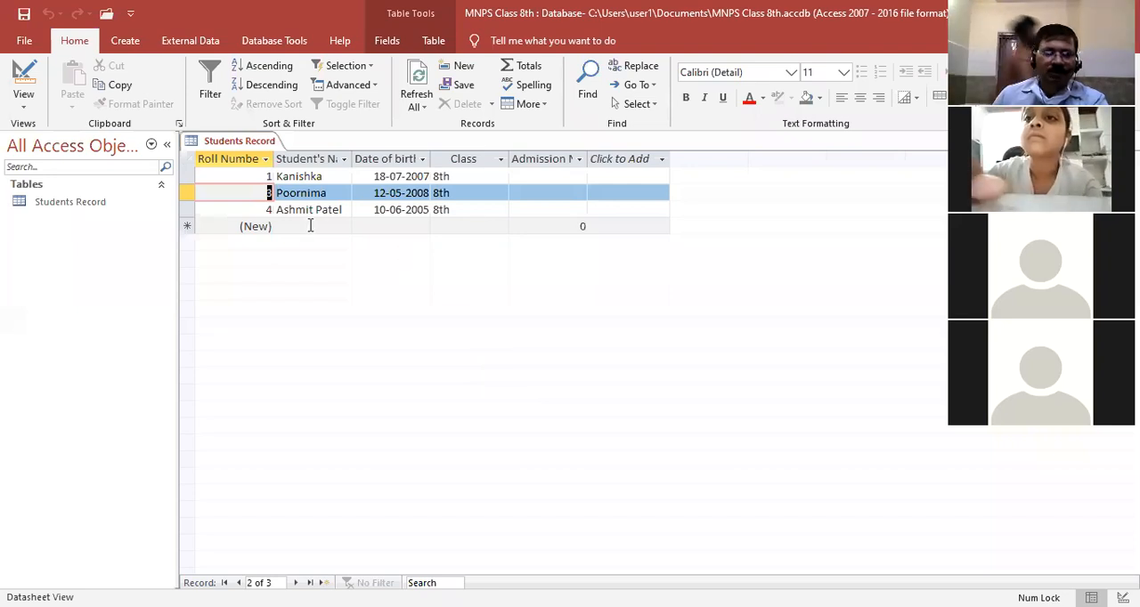
Sort the records by the student's name field in ascending order, then in descending order
{"action": "left_click", "coordinate": [305, 160]}
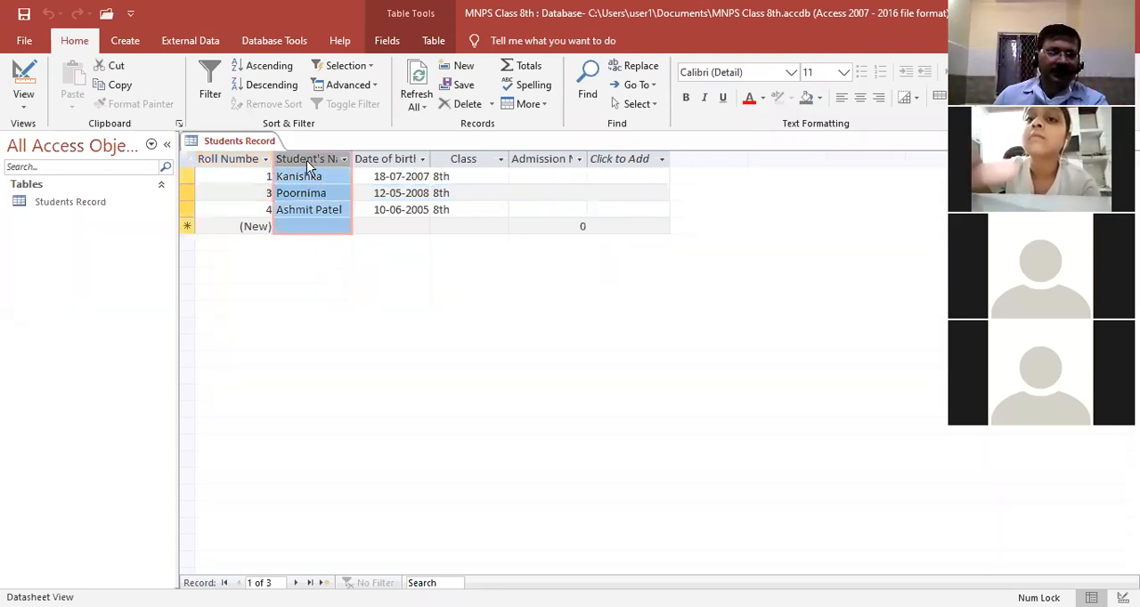
{"action": "left_click", "coordinate": [320, 351]}
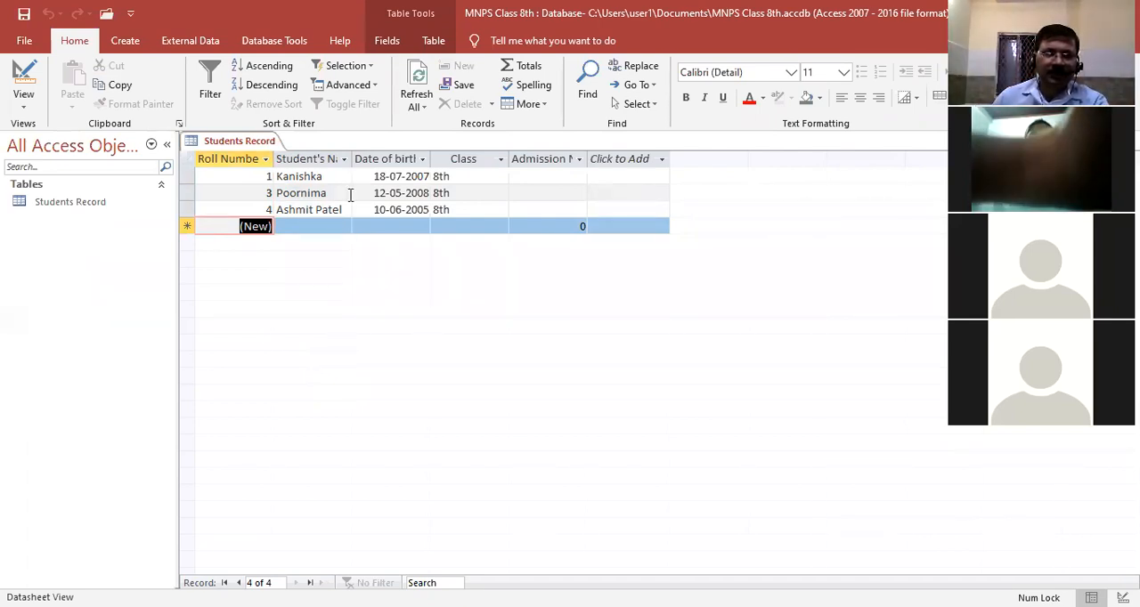
{"action": "left_click", "coordinate": [306, 159]}
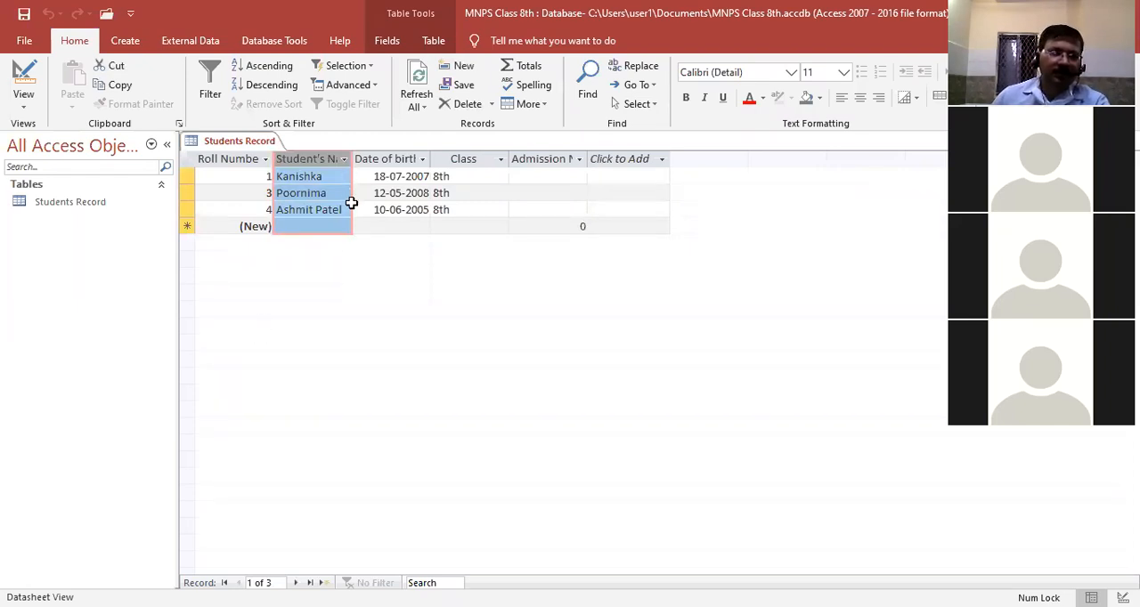
{"action": "left_click", "coordinate": [263, 67]}
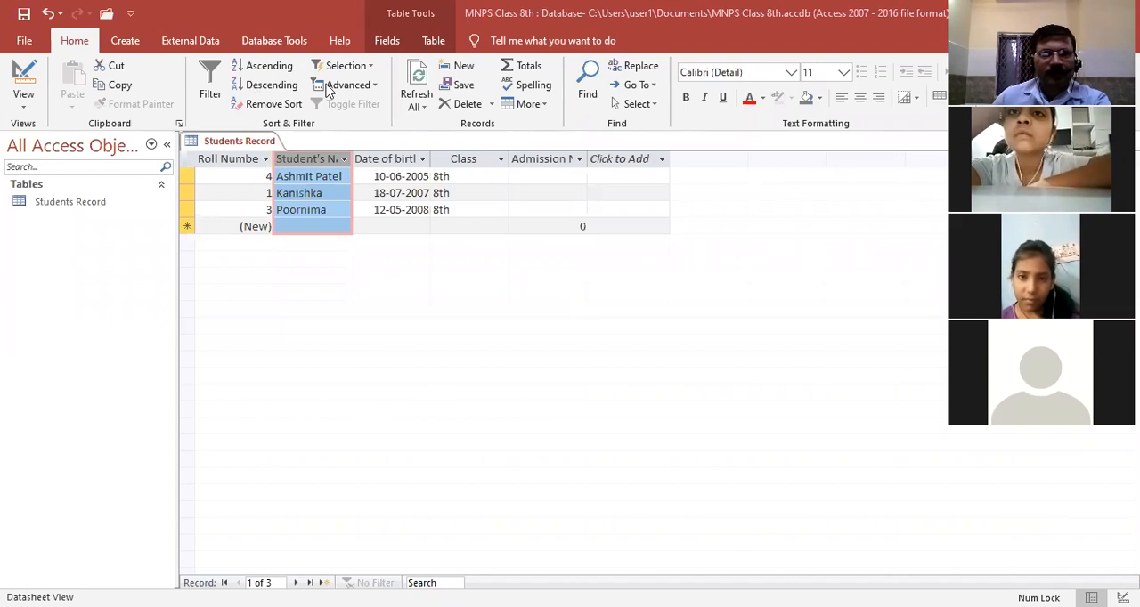
{"action": "left_click", "coordinate": [265, 86]}
{"action": "left_click", "coordinate": [265, 89]}
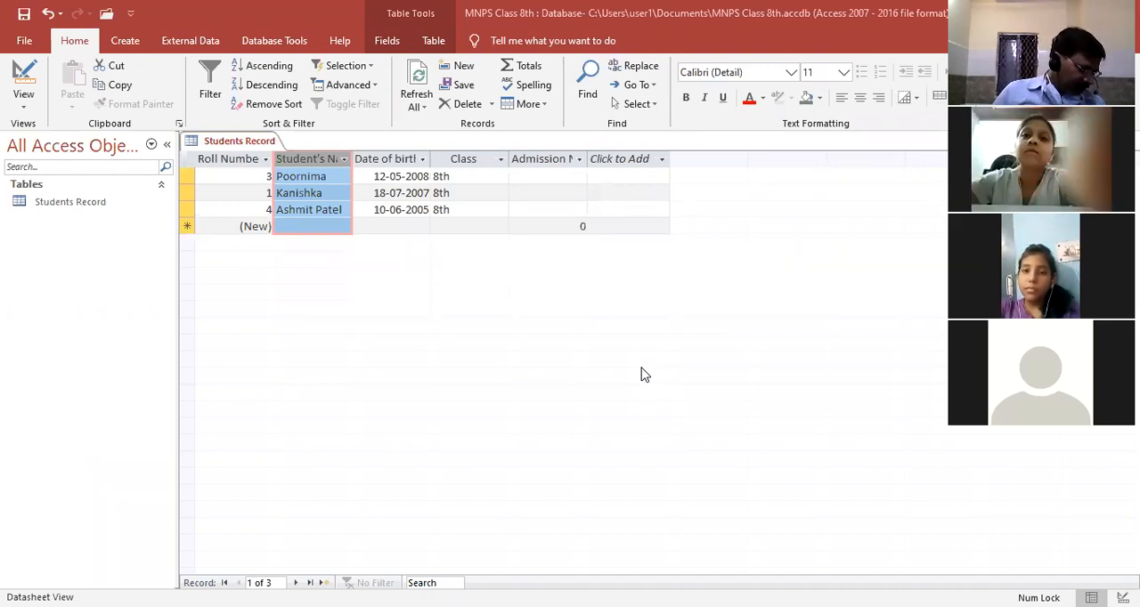
Search the student's name field for "k" with Find, matching the whole field, and dismiss the result message
{"action": "left_click", "coordinate": [590, 71]}
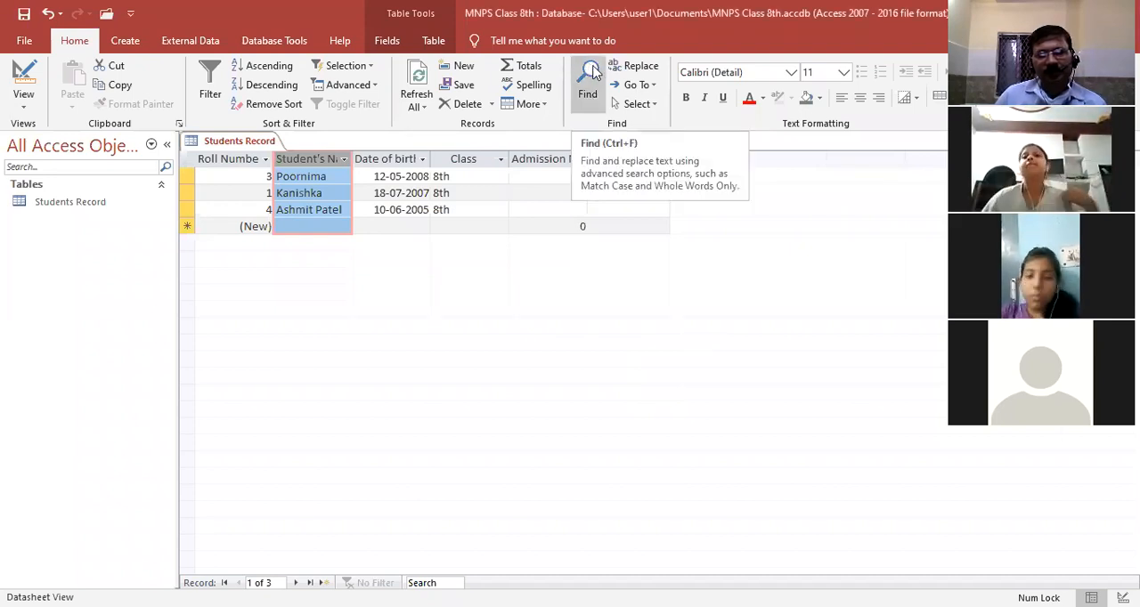
{"action": "left_click", "coordinate": [594, 71]}
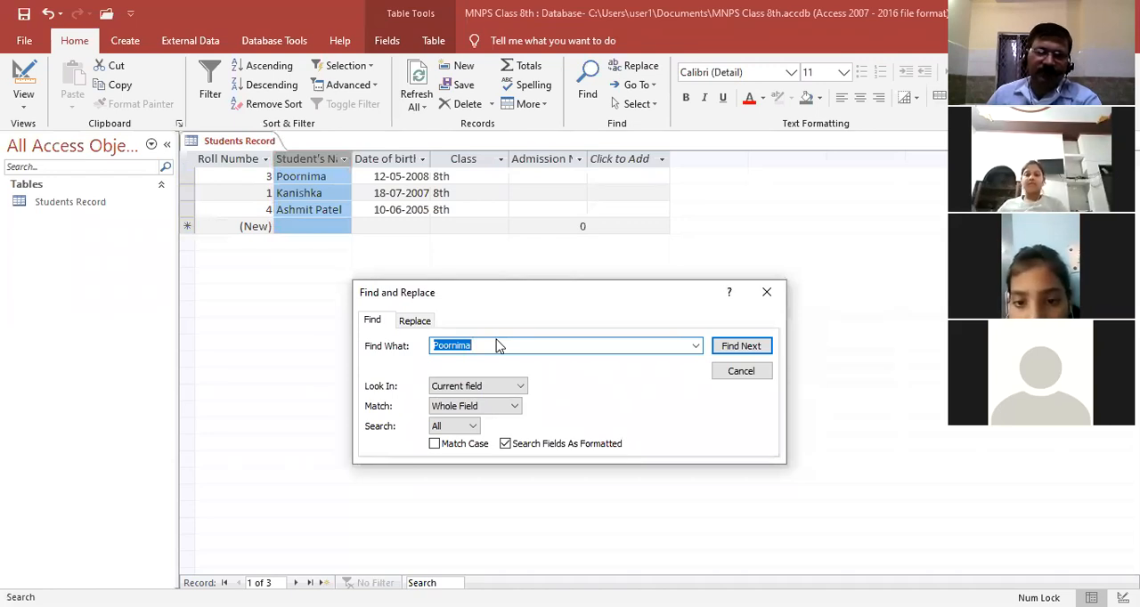
{"action": "double_click", "coordinate": [489, 343]}
{"action": "type", "text": "k"}
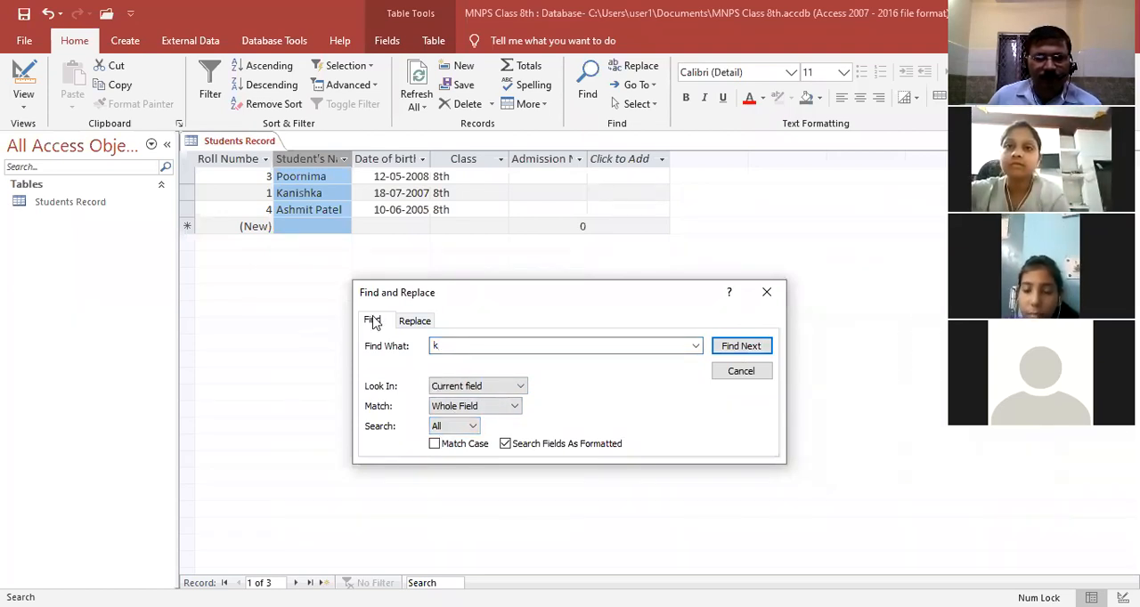
{"action": "left_click", "coordinate": [739, 347]}
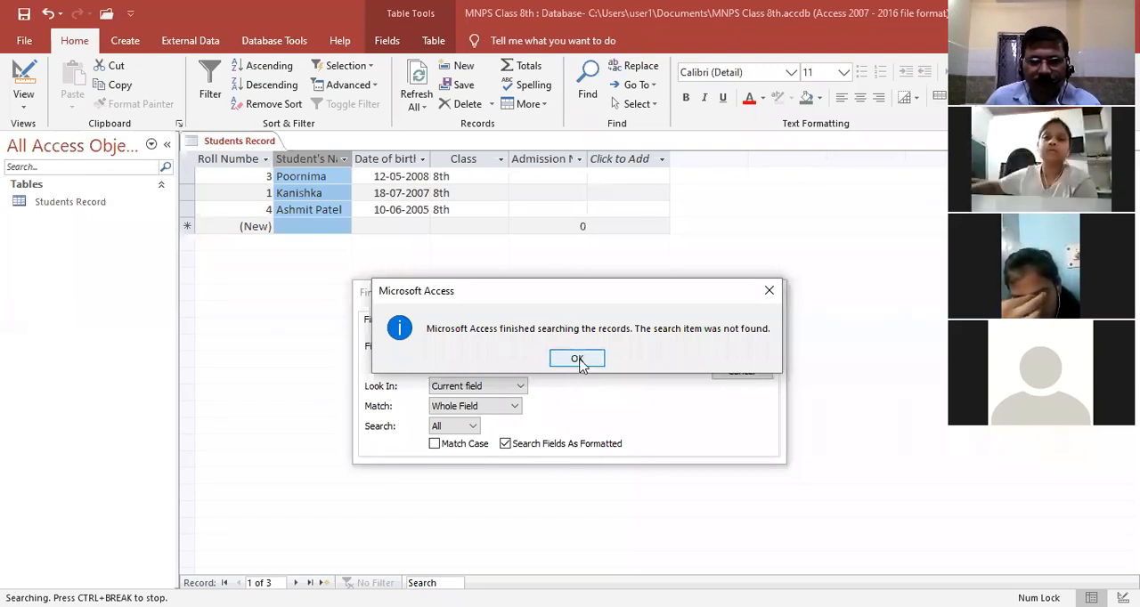
{"action": "left_click", "coordinate": [578, 360]}
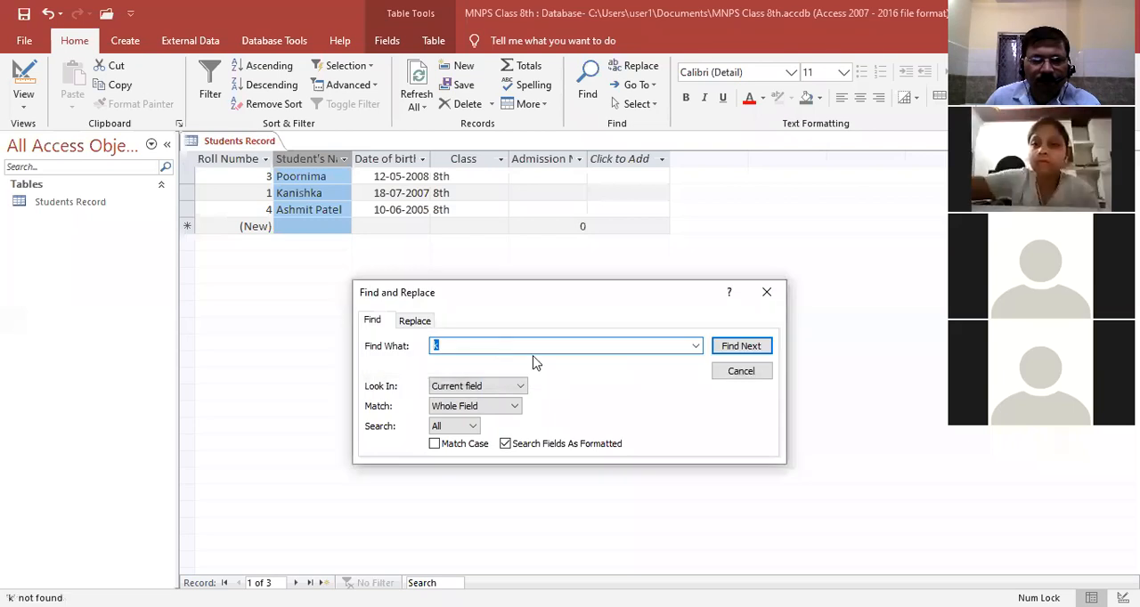
Keep "k" as the search text, set Match to Any Part of Field and Look In to Current document
{"action": "left_click", "coordinate": [496, 345]}
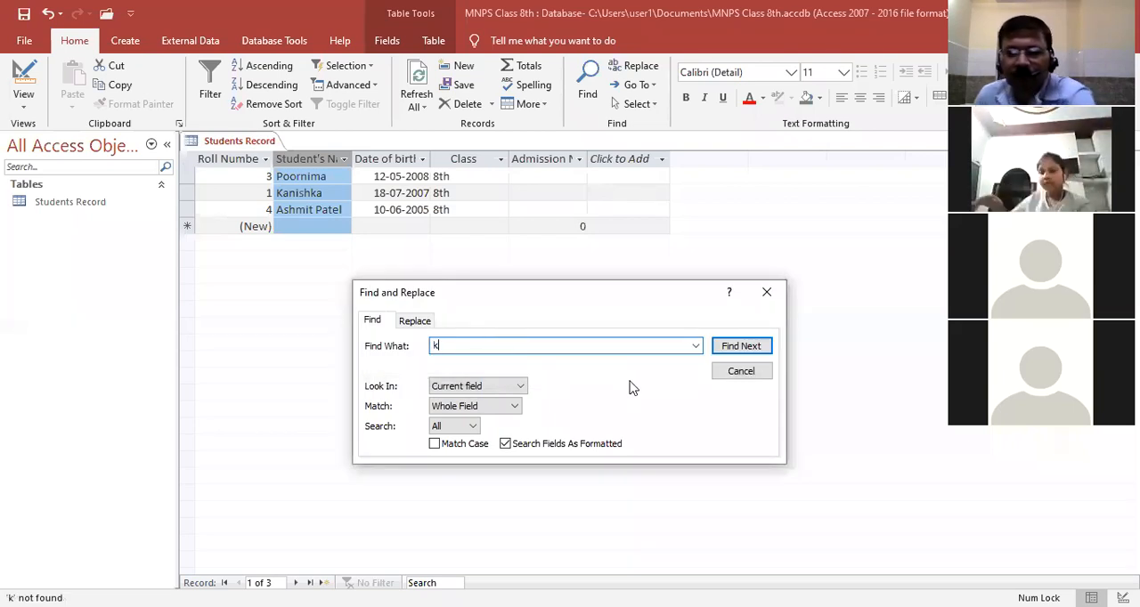
{"action": "key", "text": "BackSpace"}
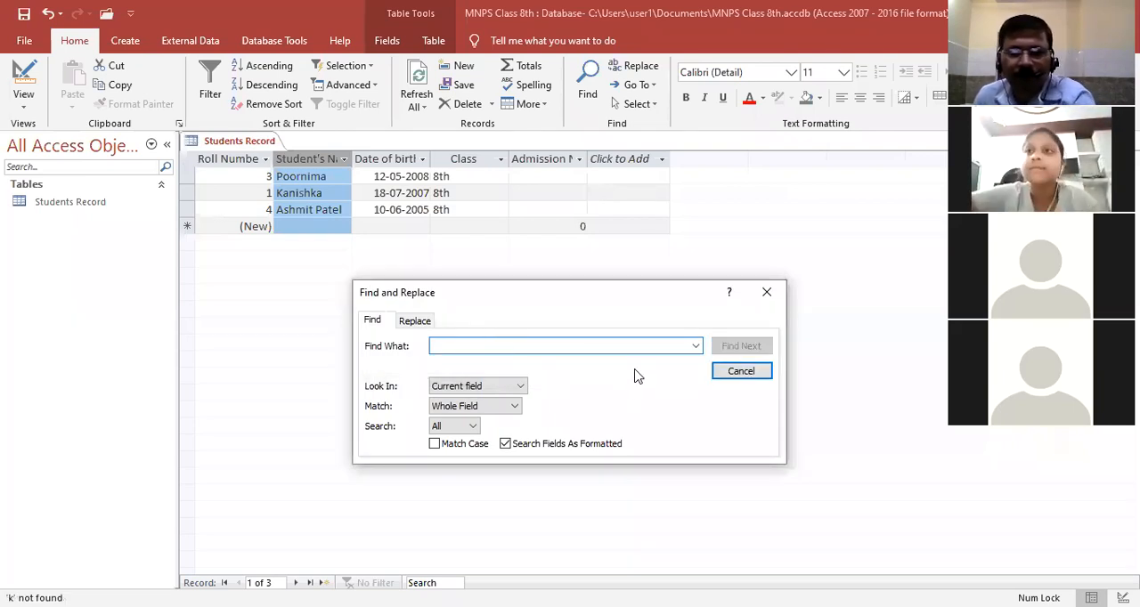
{"action": "type", "text": "k"}
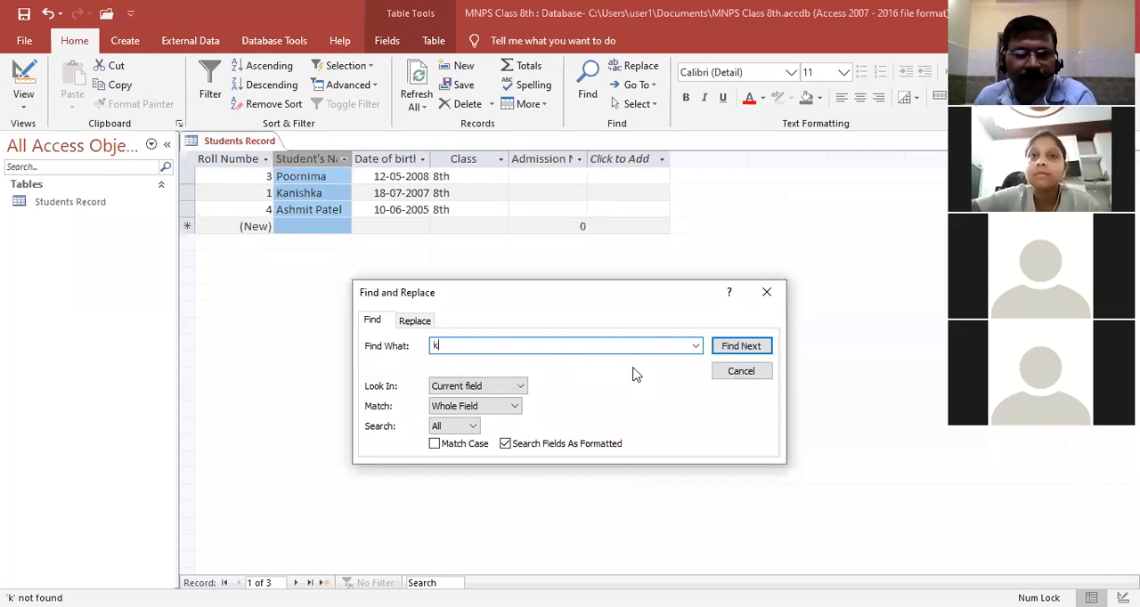
{"action": "left_click", "coordinate": [503, 389]}
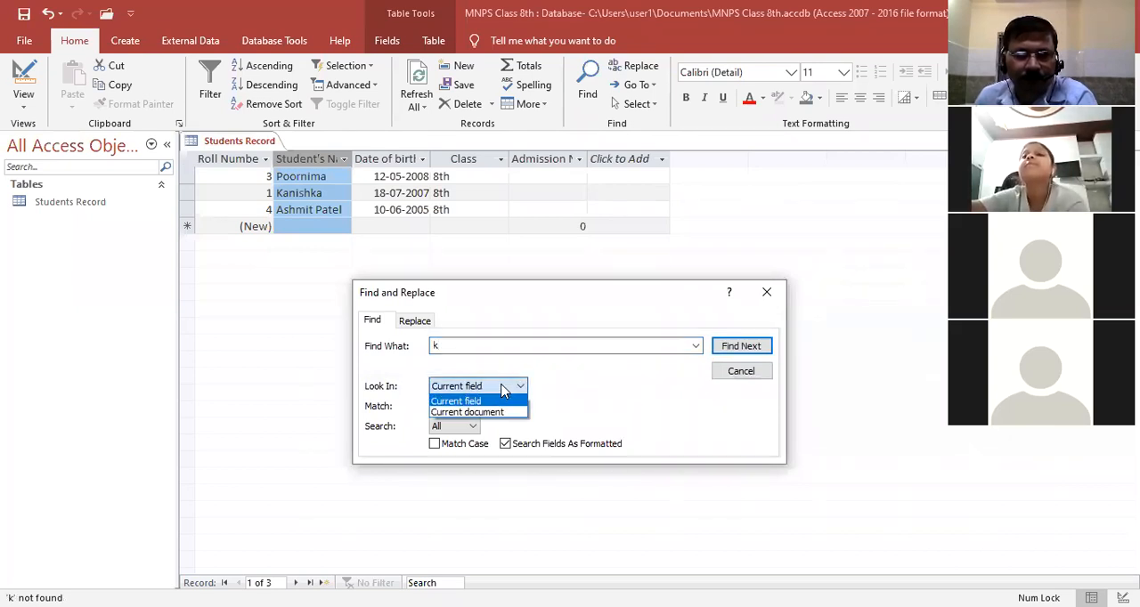
{"action": "left_click", "coordinate": [495, 402]}
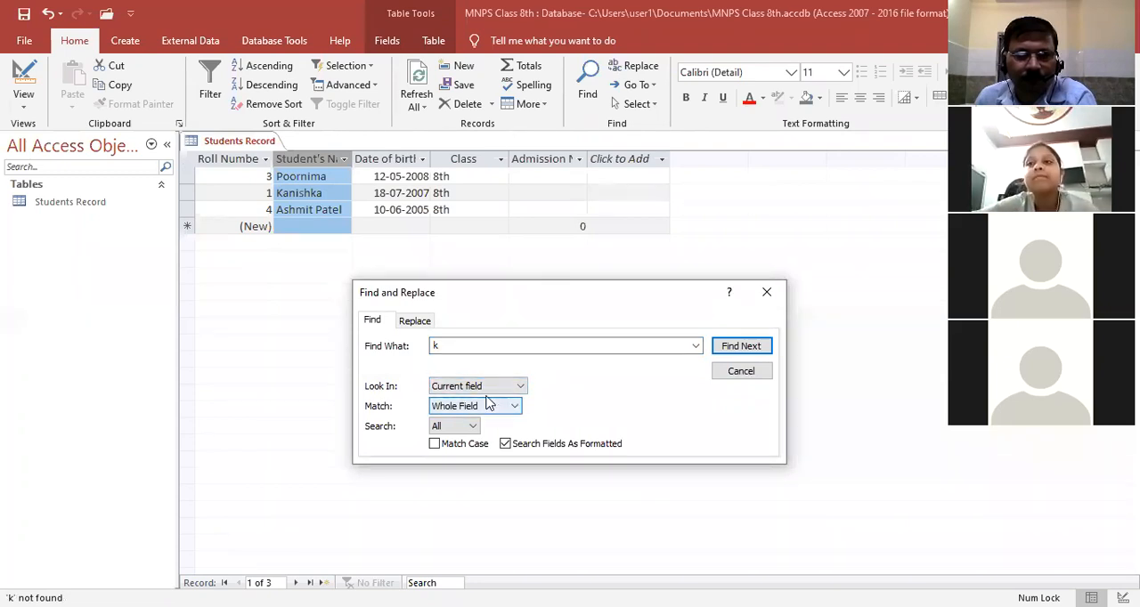
{"action": "left_click", "coordinate": [515, 407]}
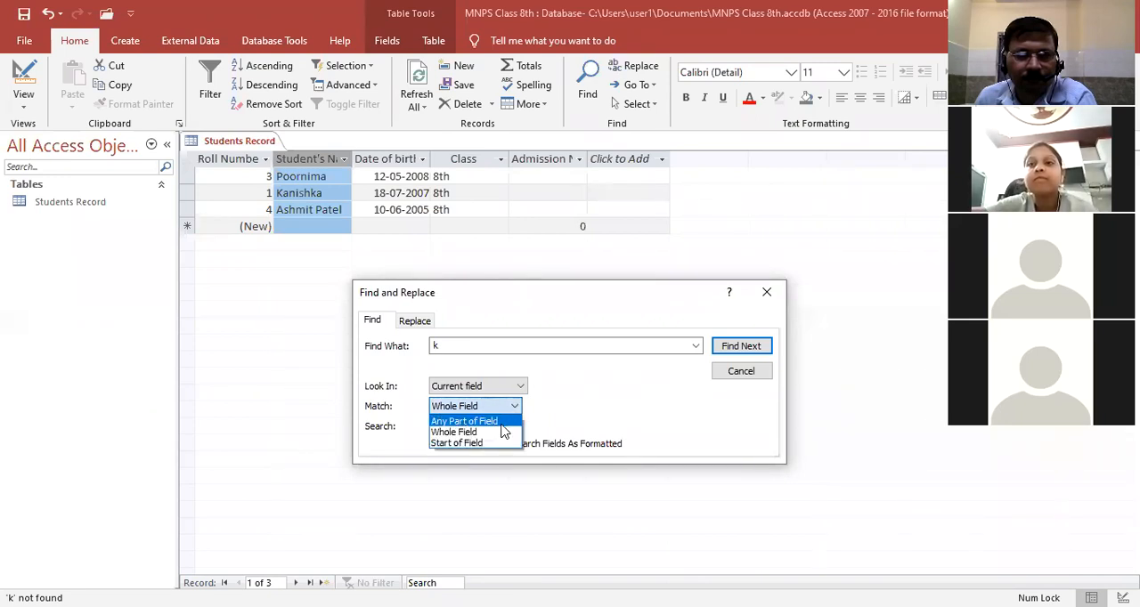
{"action": "left_click", "coordinate": [501, 423]}
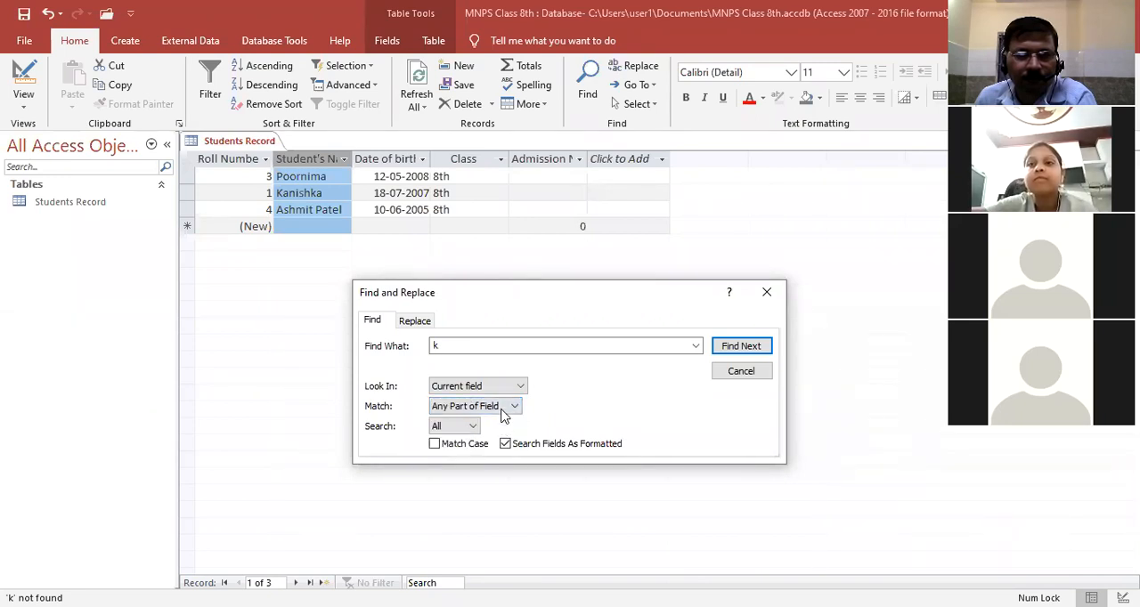
{"action": "left_click", "coordinate": [521, 386]}
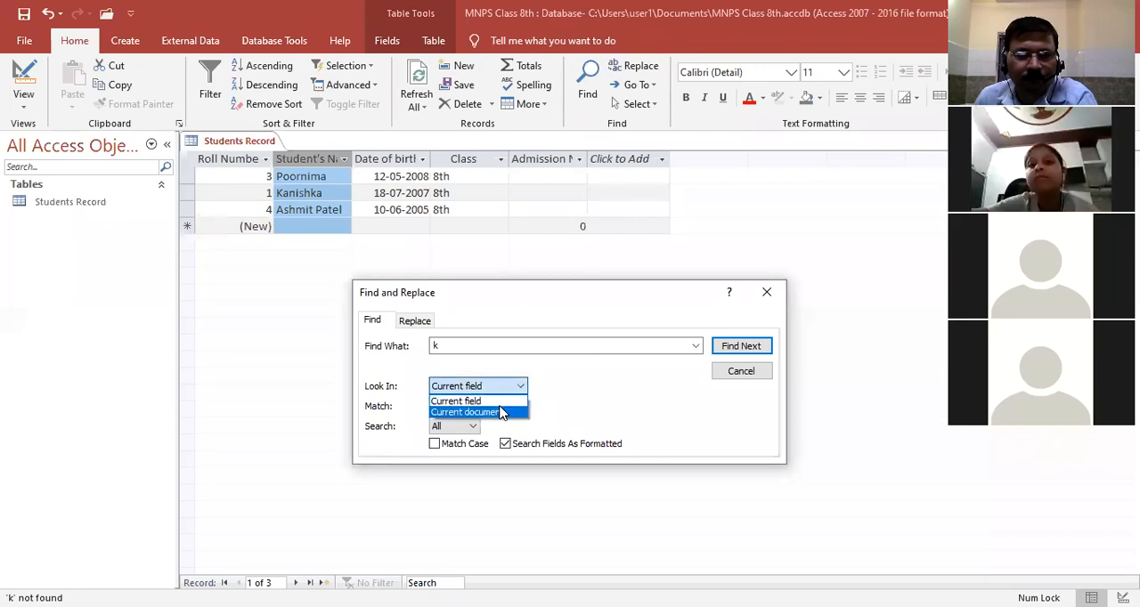
{"action": "left_click", "coordinate": [503, 414]}
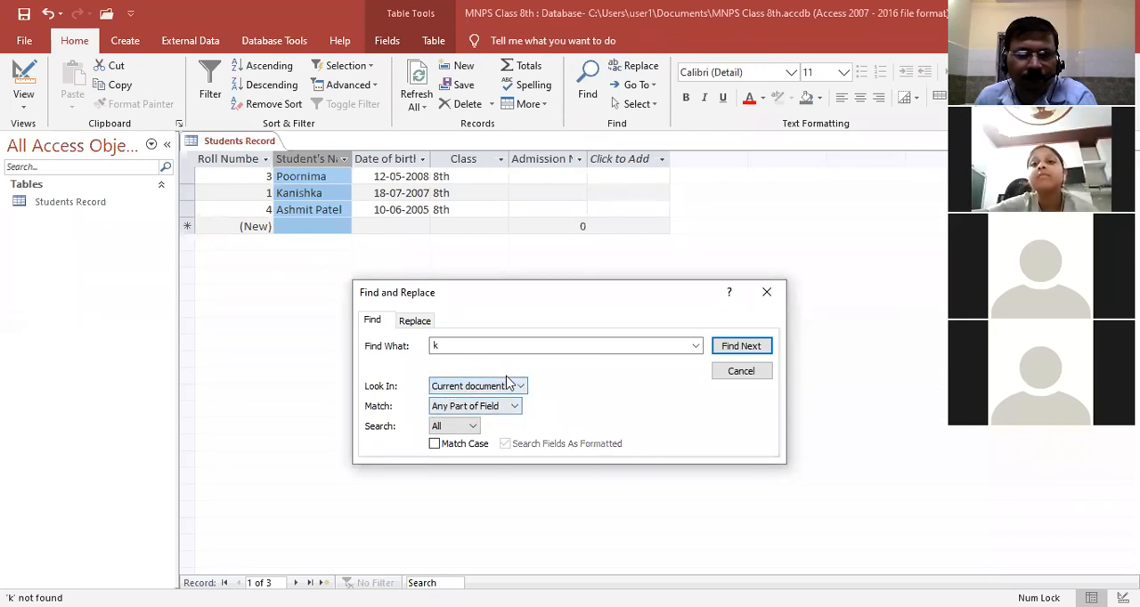
Search the current document for "ka" in any part of a field, then close Find and Replace
{"action": "left_click", "coordinate": [463, 346]}
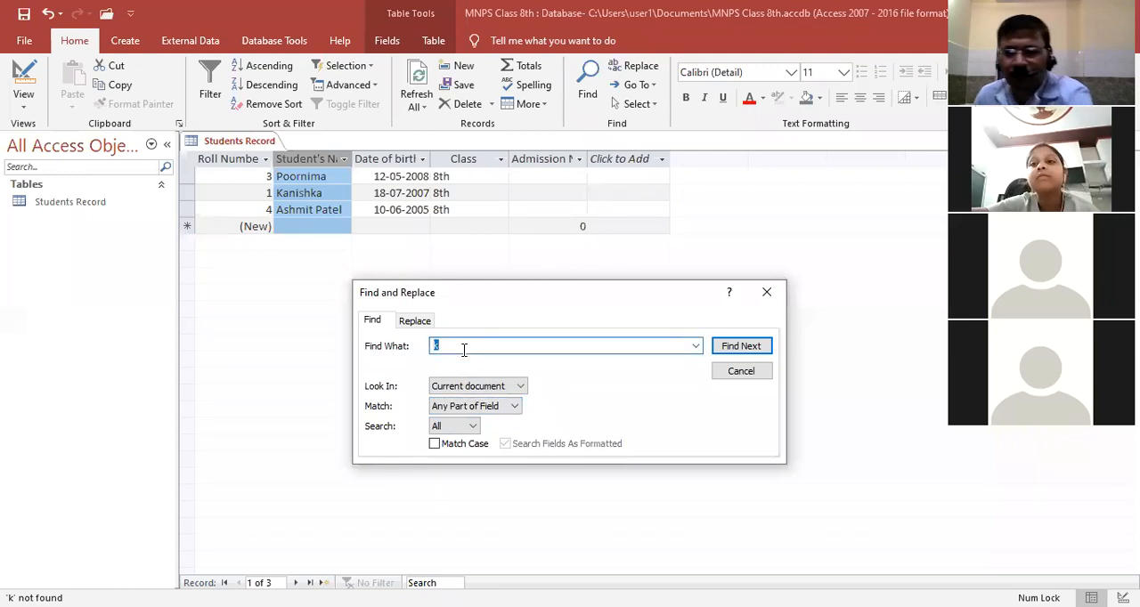
{"action": "type", "text": "ka"}
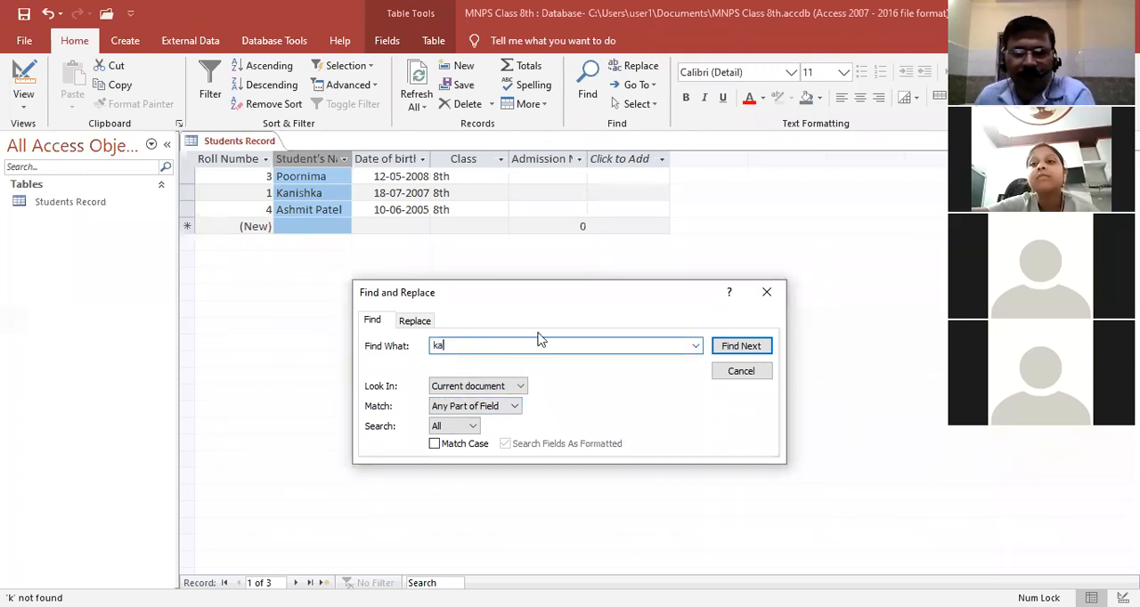
{"action": "left_click", "coordinate": [737, 347]}
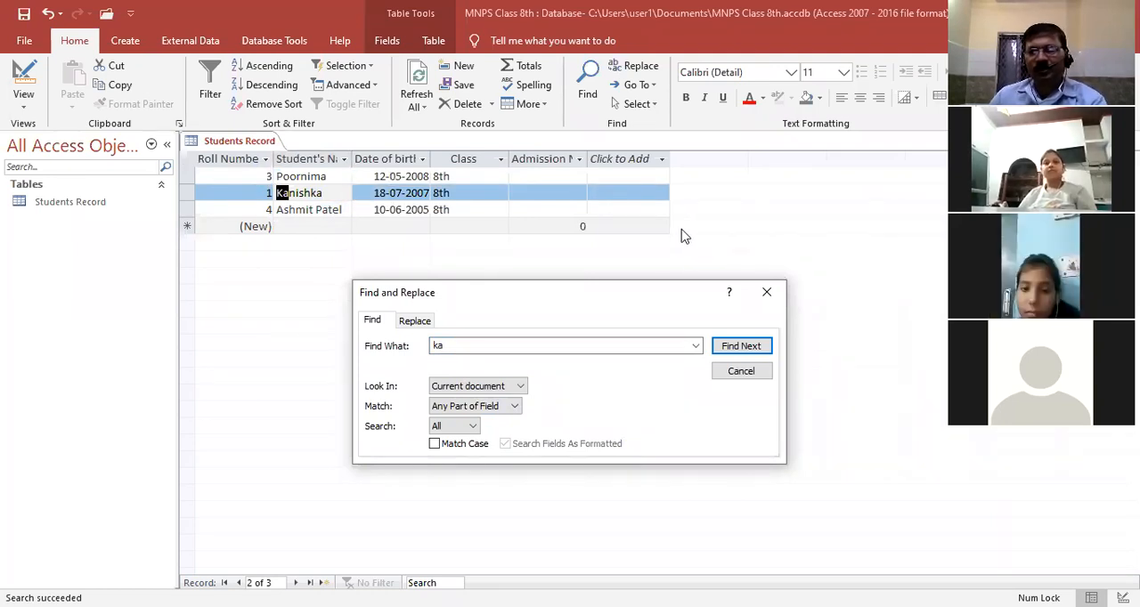
{"action": "left_click", "coordinate": [782, 180]}
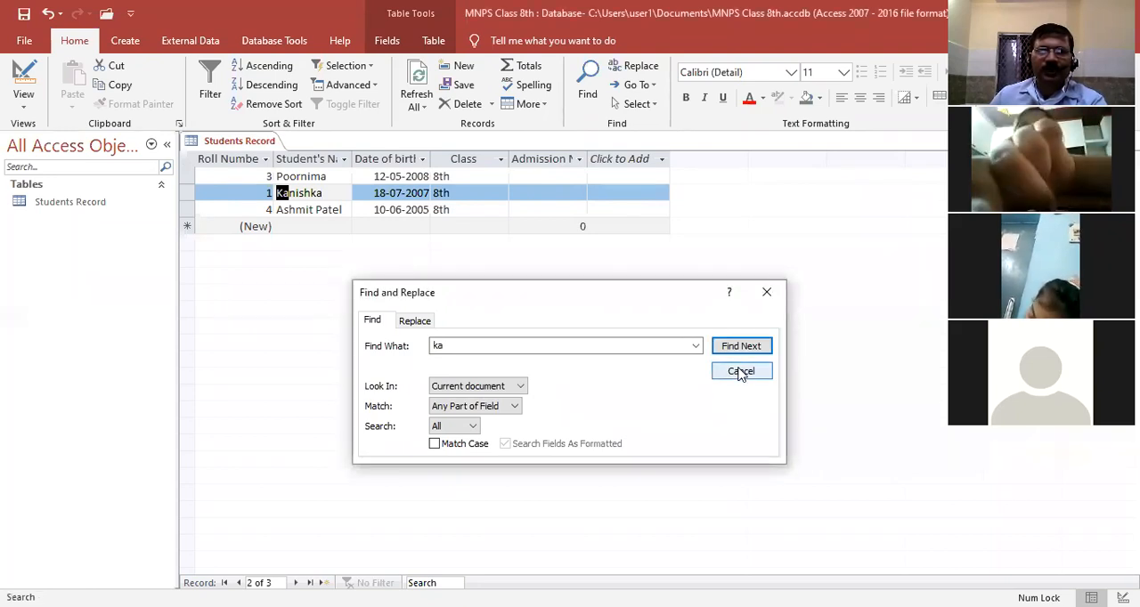
{"action": "left_click", "coordinate": [767, 296]}
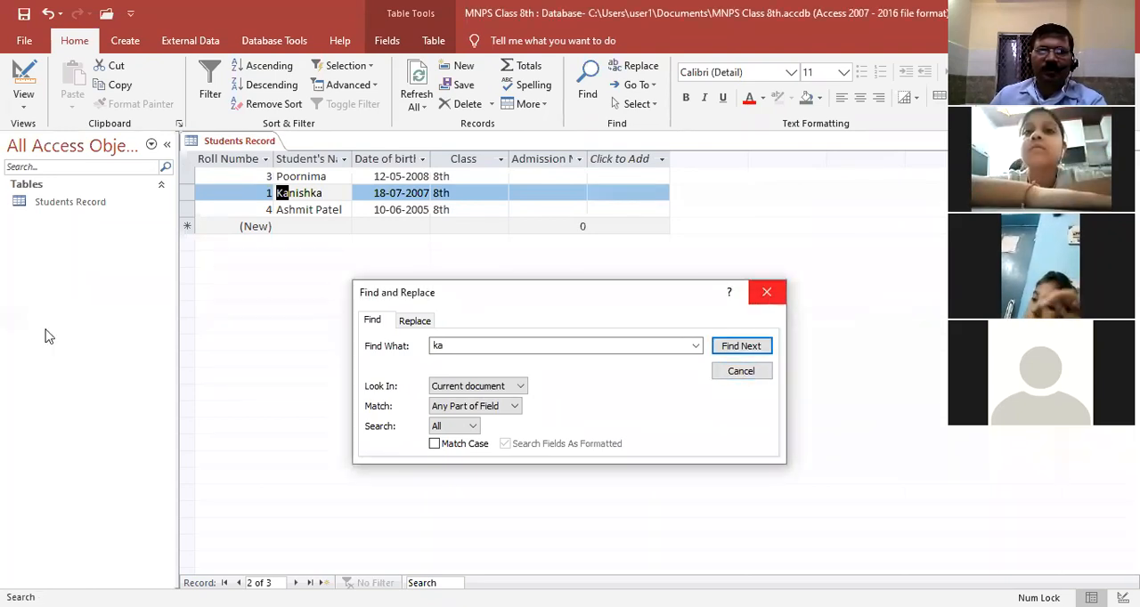